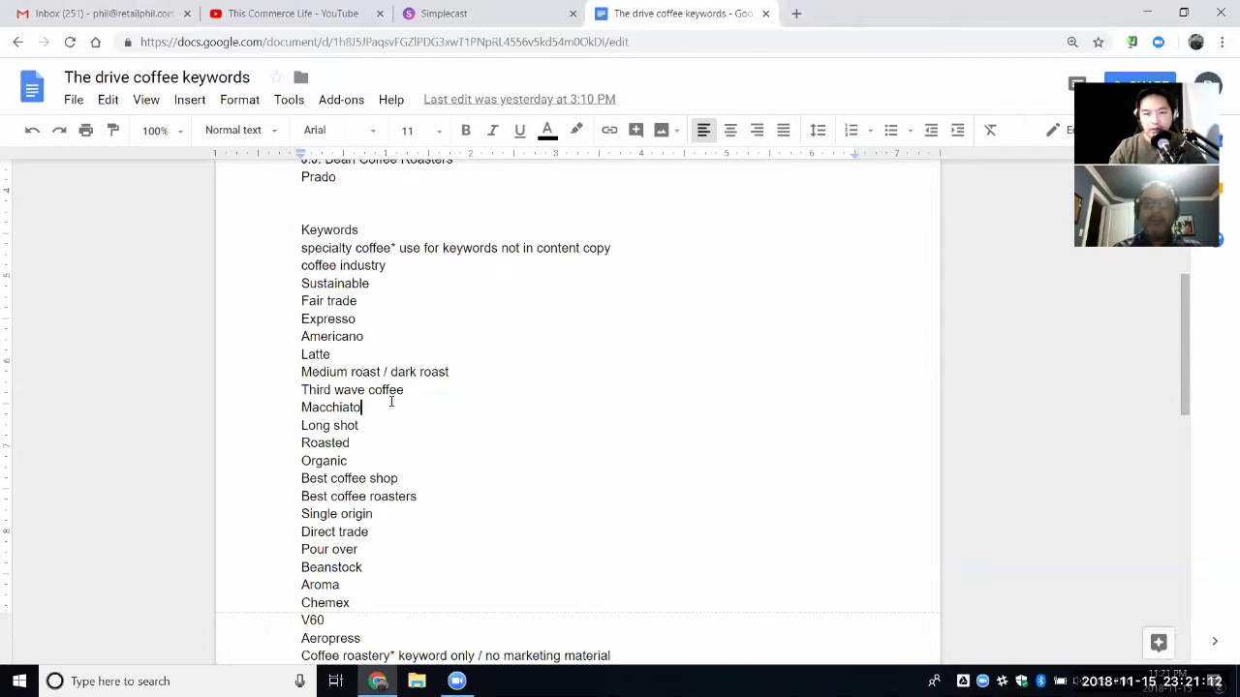
Step: Review the long-tail keyword phrases at the end of the coffee keywords document
scroll(406, 396, down, 4)
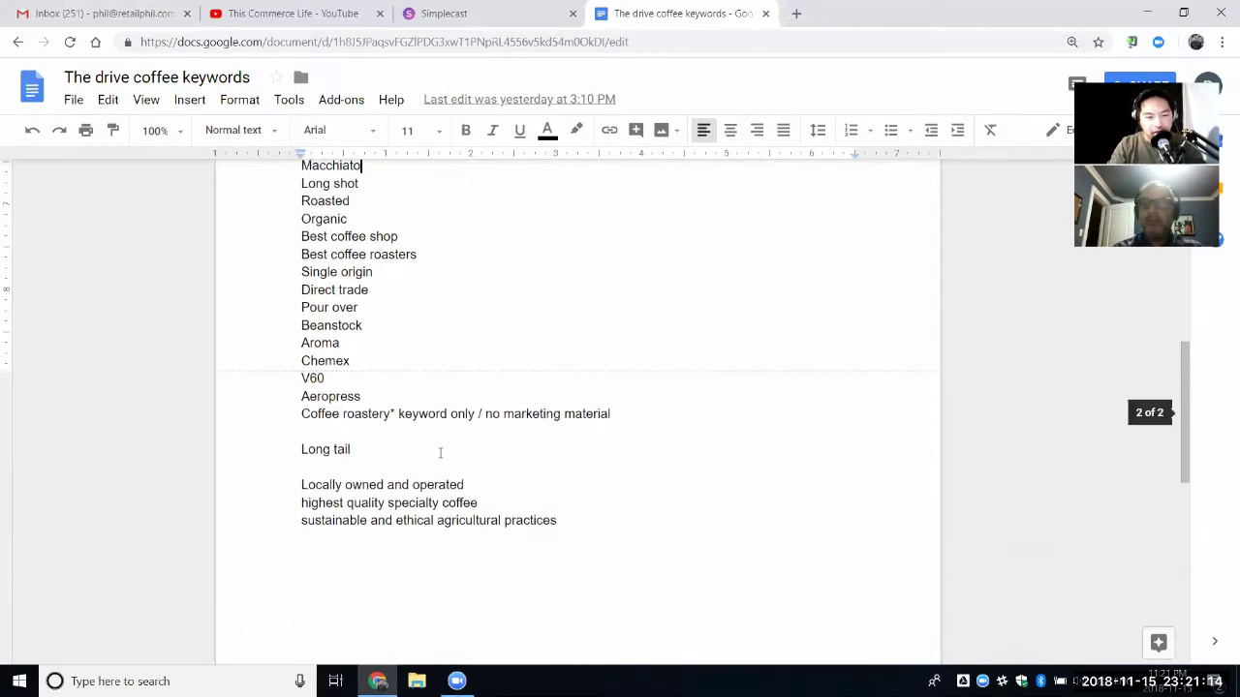
click(303, 484)
drag(303, 484, 581, 520)
click(581, 518)
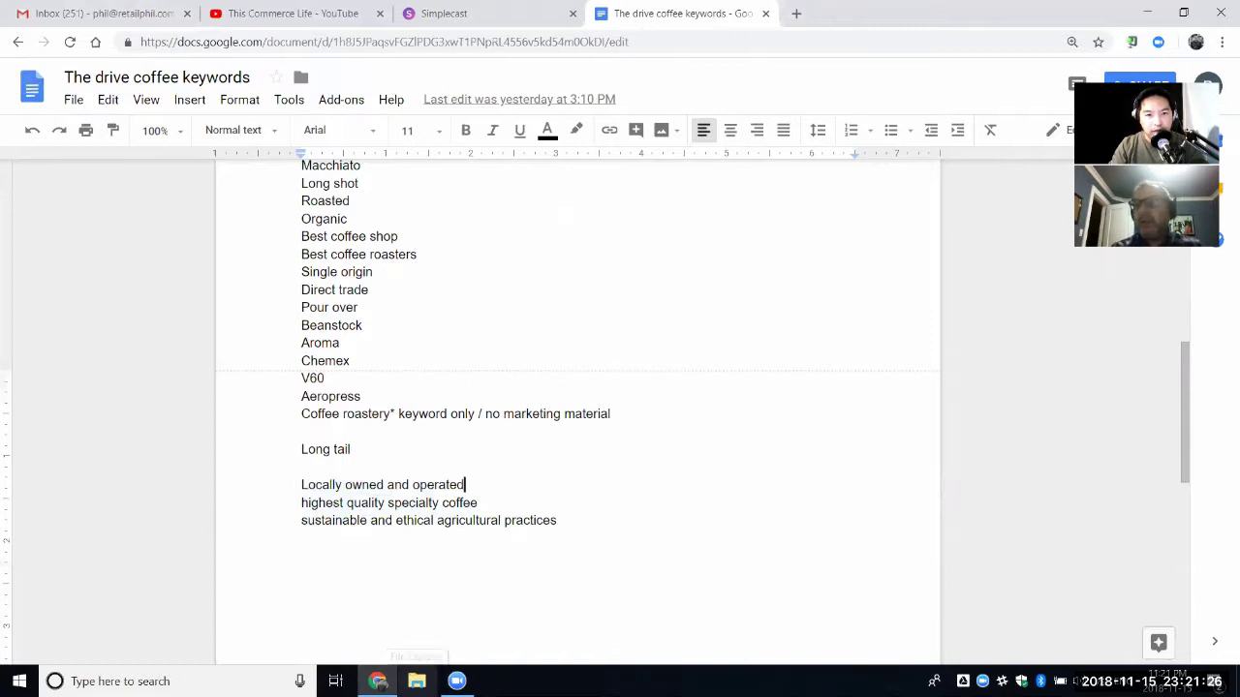
Step: Open the file "Keyword Stats 2018-11-14 at 15_35_28" from the Downloads folder in File Explorer
click(416, 681)
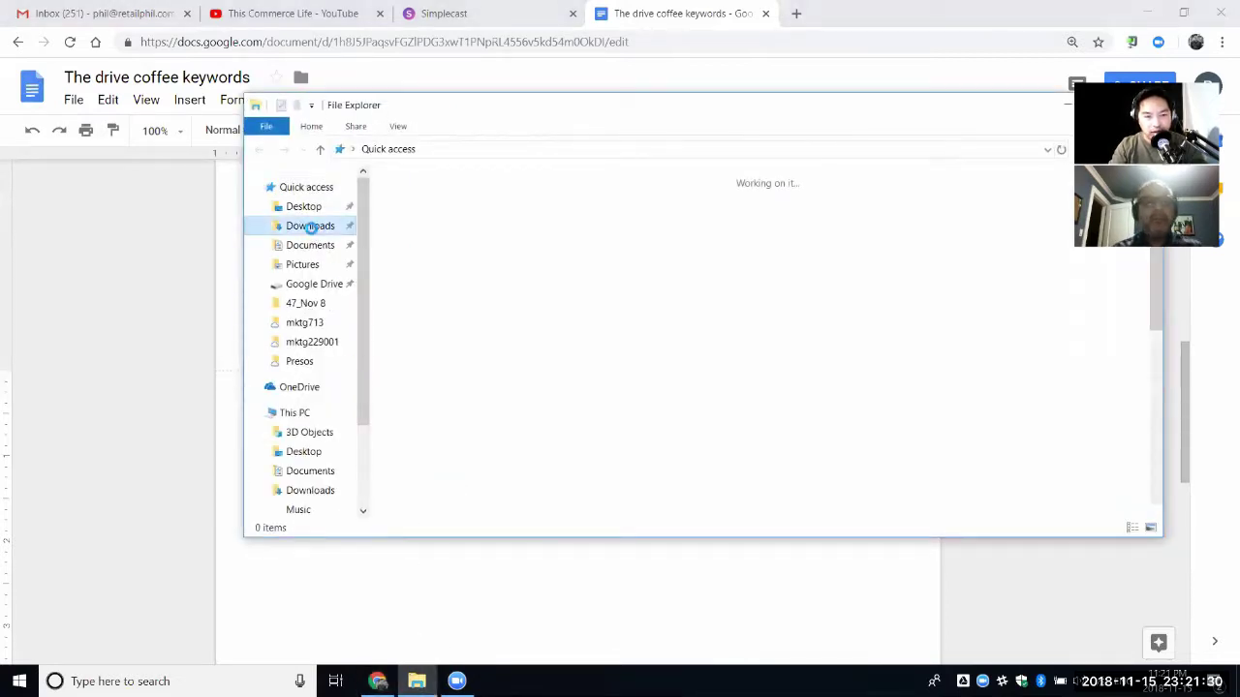
click(310, 225)
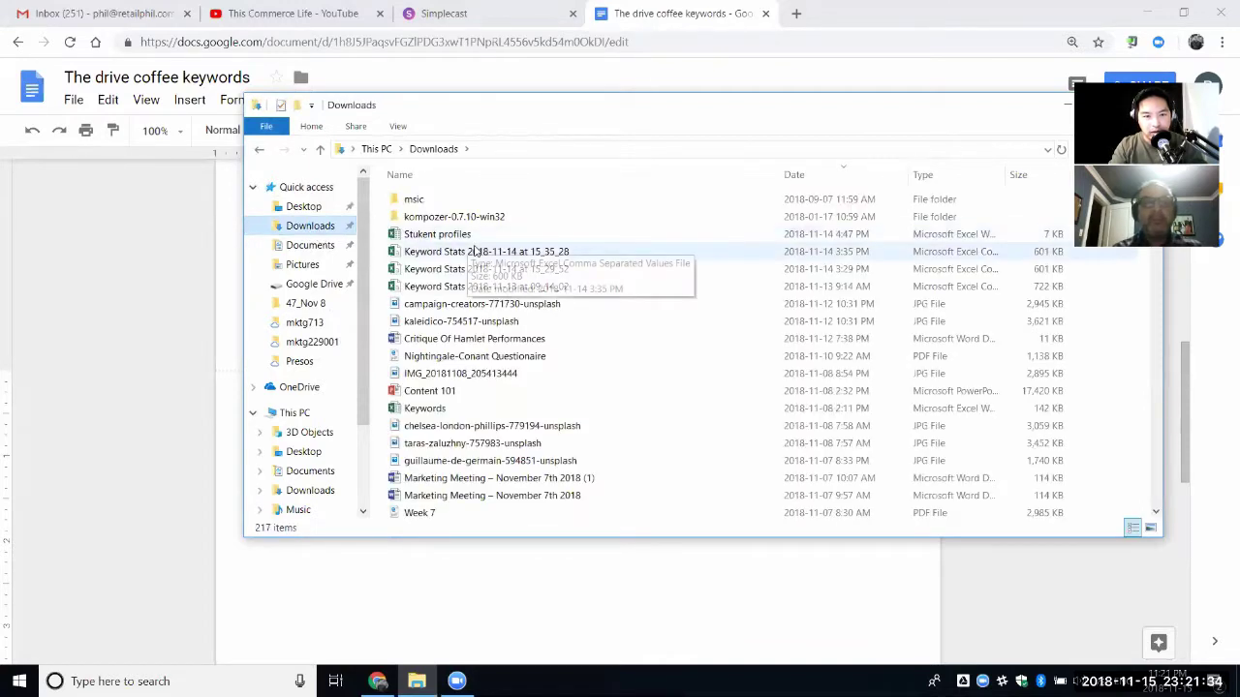
click(475, 251)
double_click(475, 250)
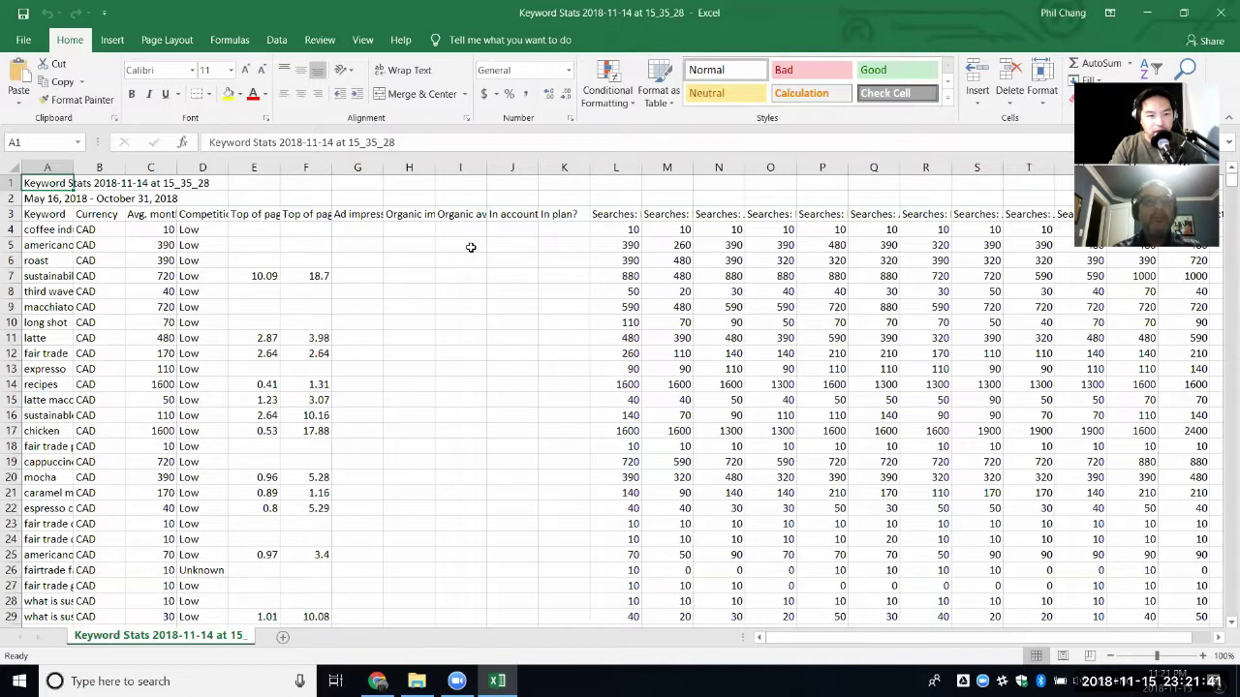
Step: Autofit the width of all columns in the keyword stats sheet
click(13, 167)
double_click(229, 168)
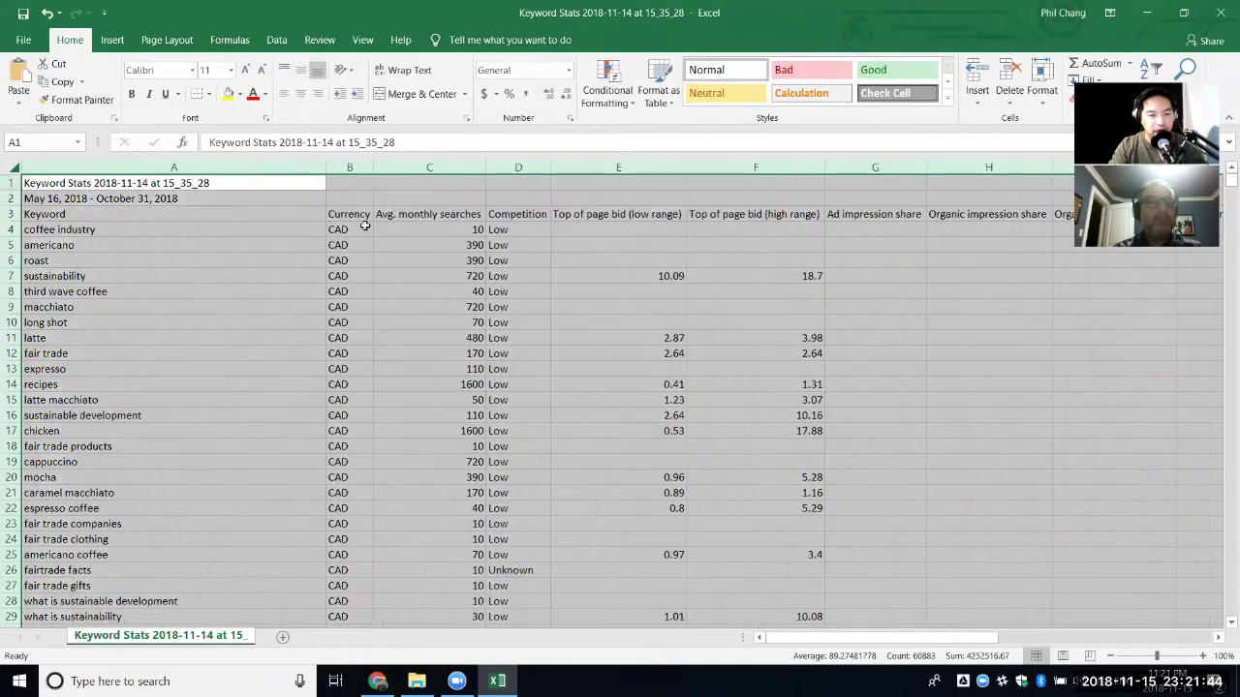
click(470, 248)
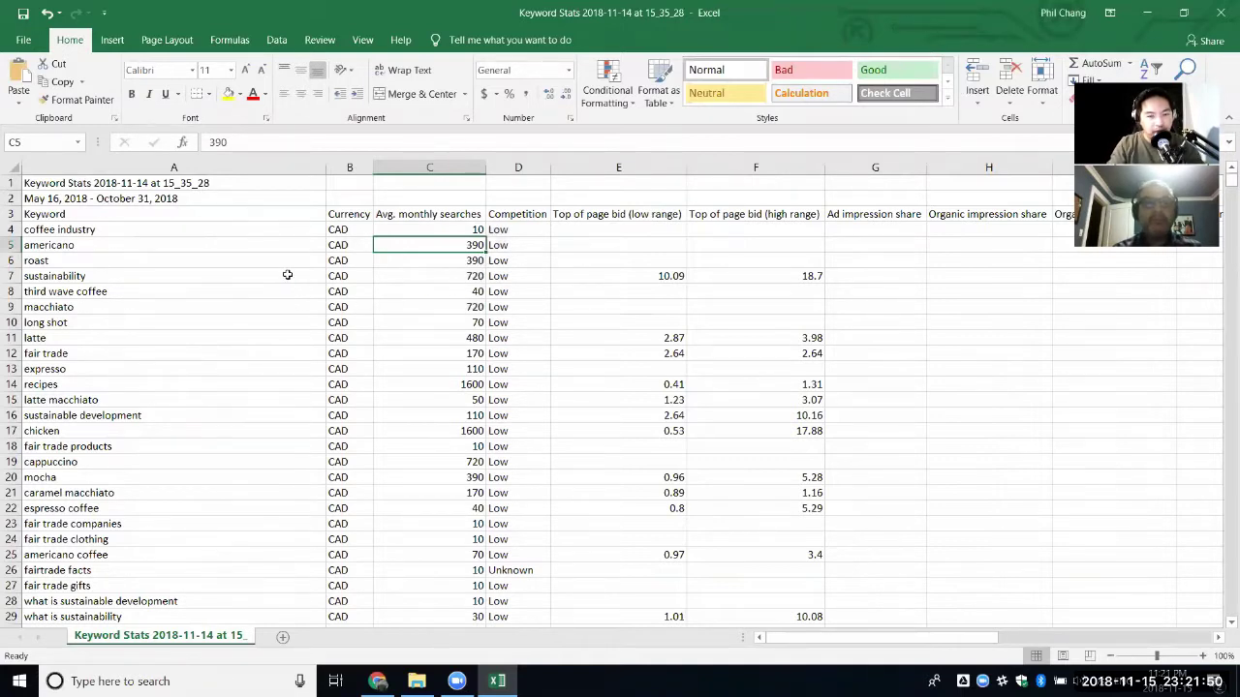
Step: Examine the "coffee industry" and "americano" rows together with the average monthly searches column
click(278, 228)
key(Up)
key(Down)
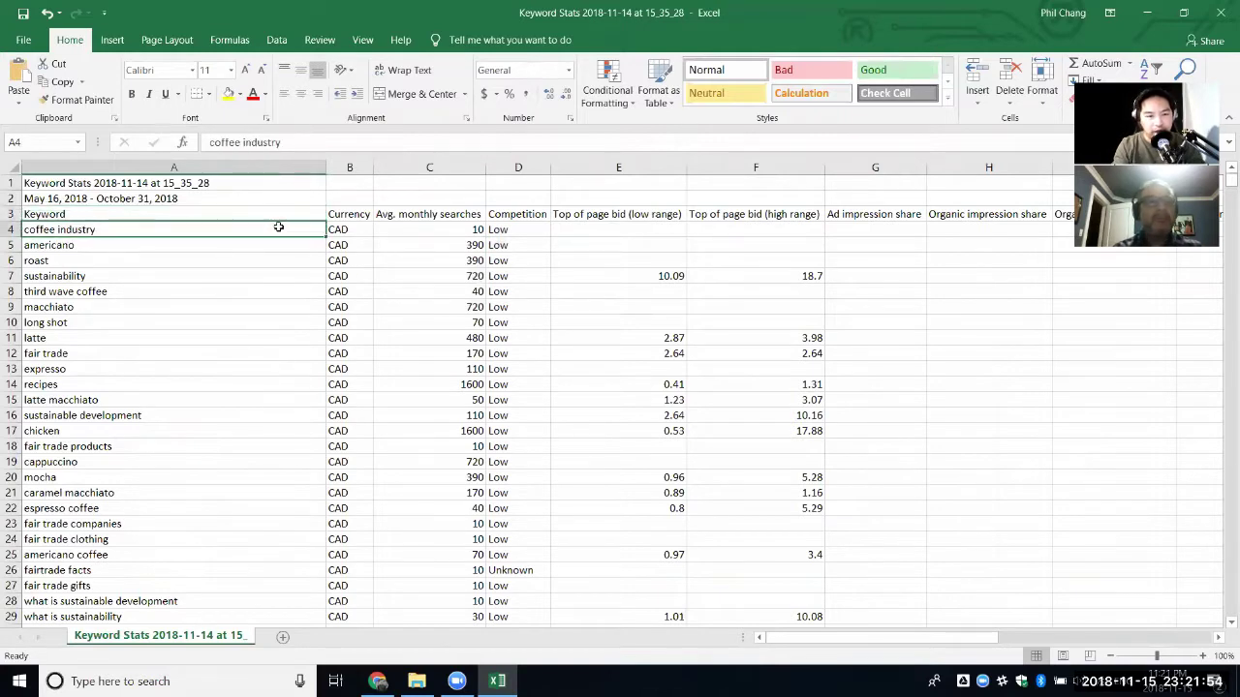
key(Down)
key(Right)
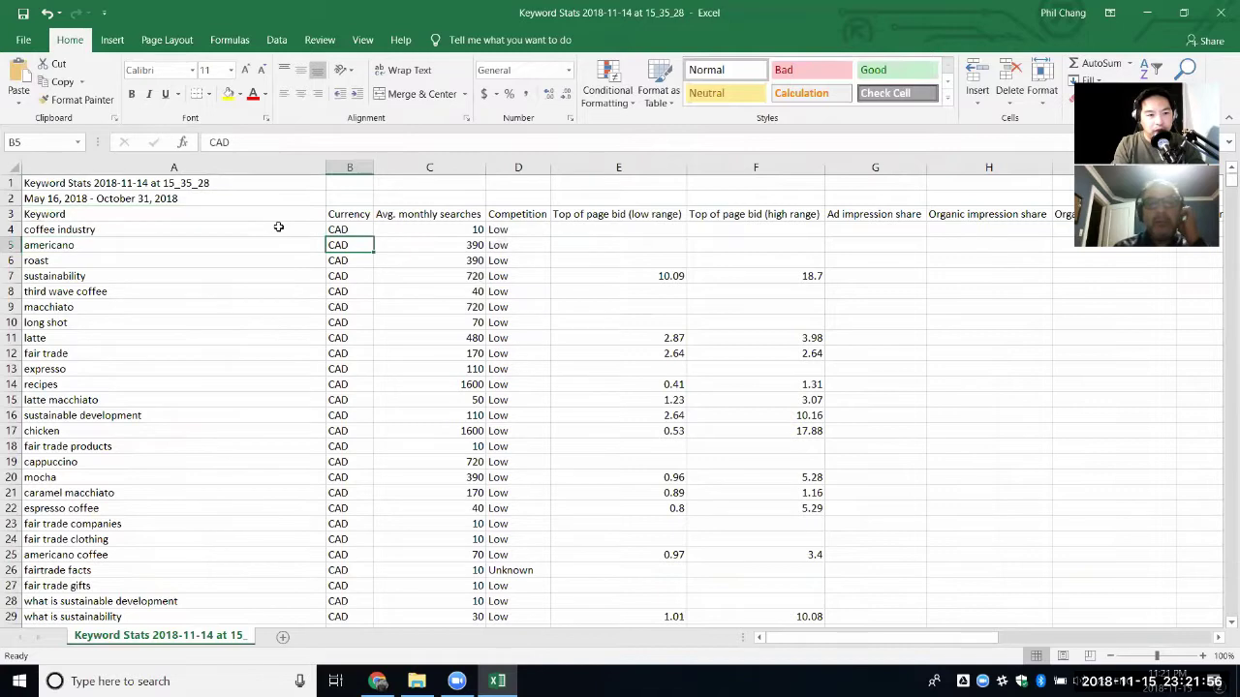
key(shift+Right)
key(shift+Left)
key(Left)
key(Up)
key(Down)
key(Right)
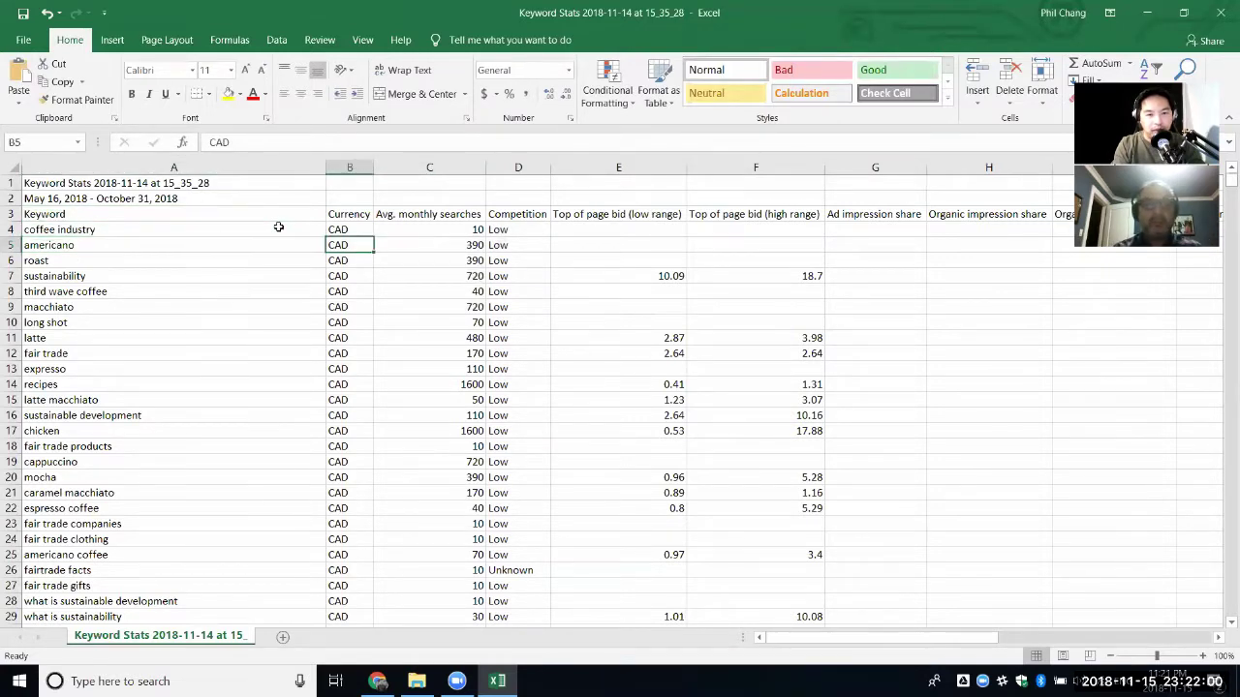
key(Right)
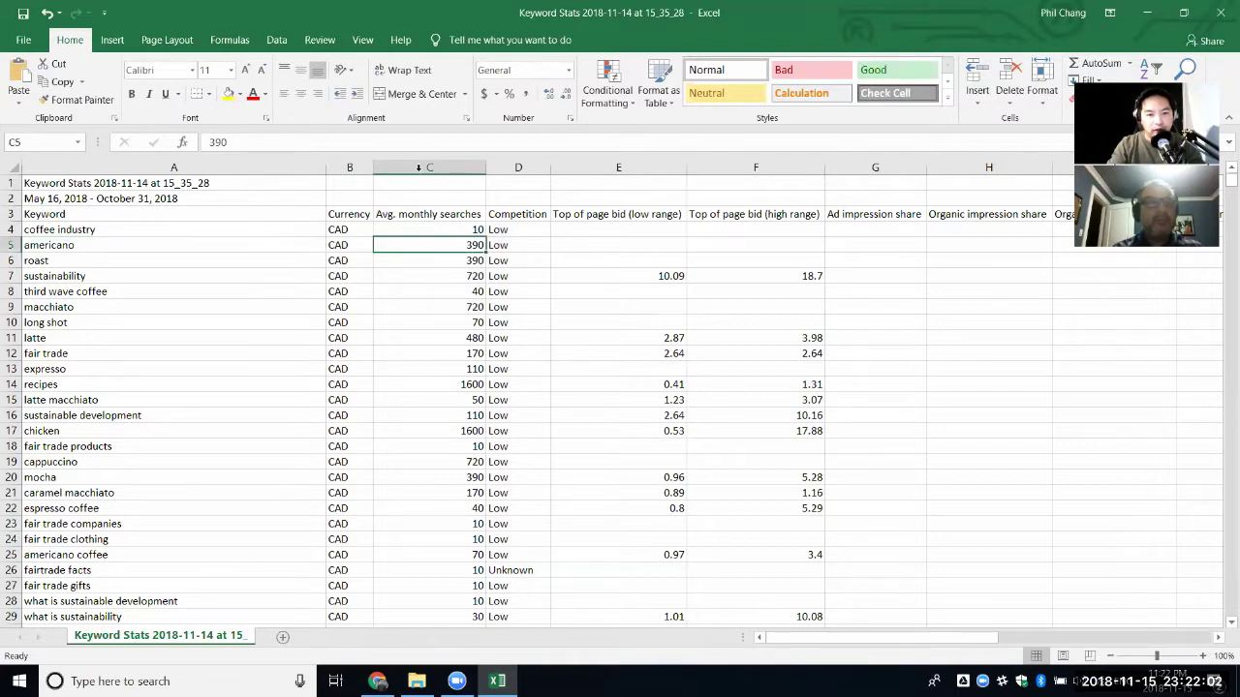
click(418, 167)
click(431, 226)
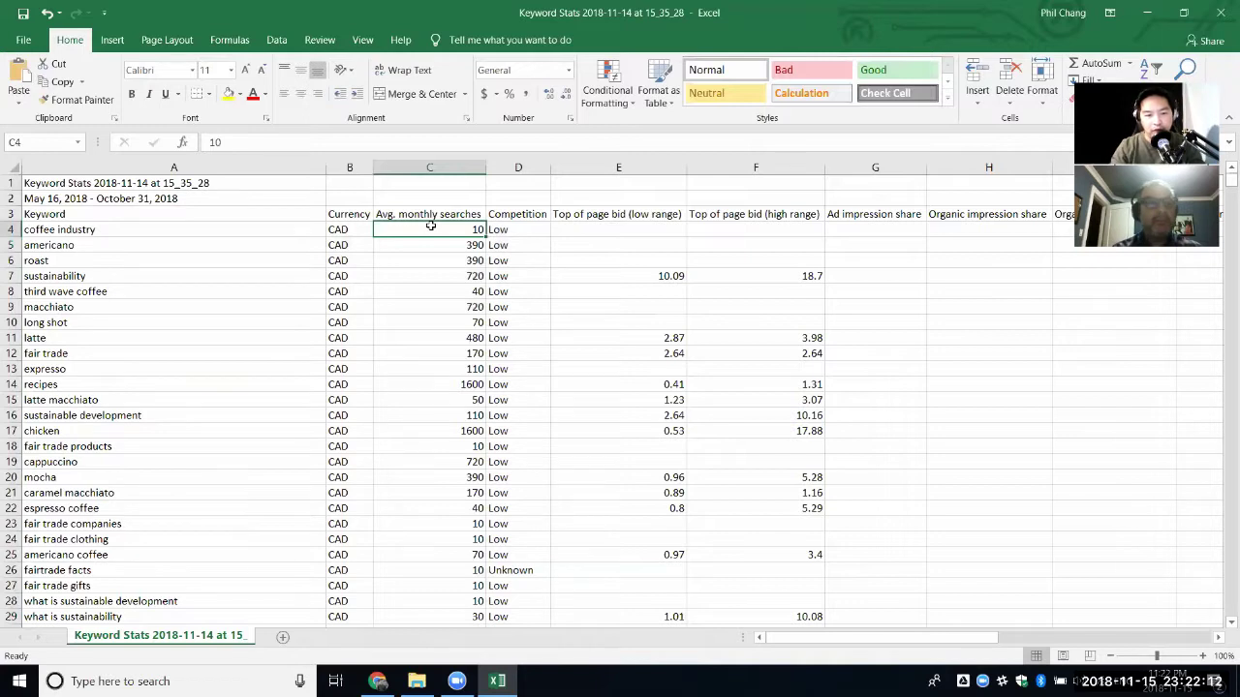
Step: Look through the first keywords in the Keyword column, starting from "coffee industry"
click(244, 232)
key(Down)
key(Down)
key(Down)
key(Down)
key(Down)
key(Down)
key(Down)
key(Up)
key(Up)
key(Up)
key(Up)
key(Up)
key(Up)
key(Up)
Step: Sort the keyword data by average monthly searches from largest to smallest
key(Right)
key(Right)
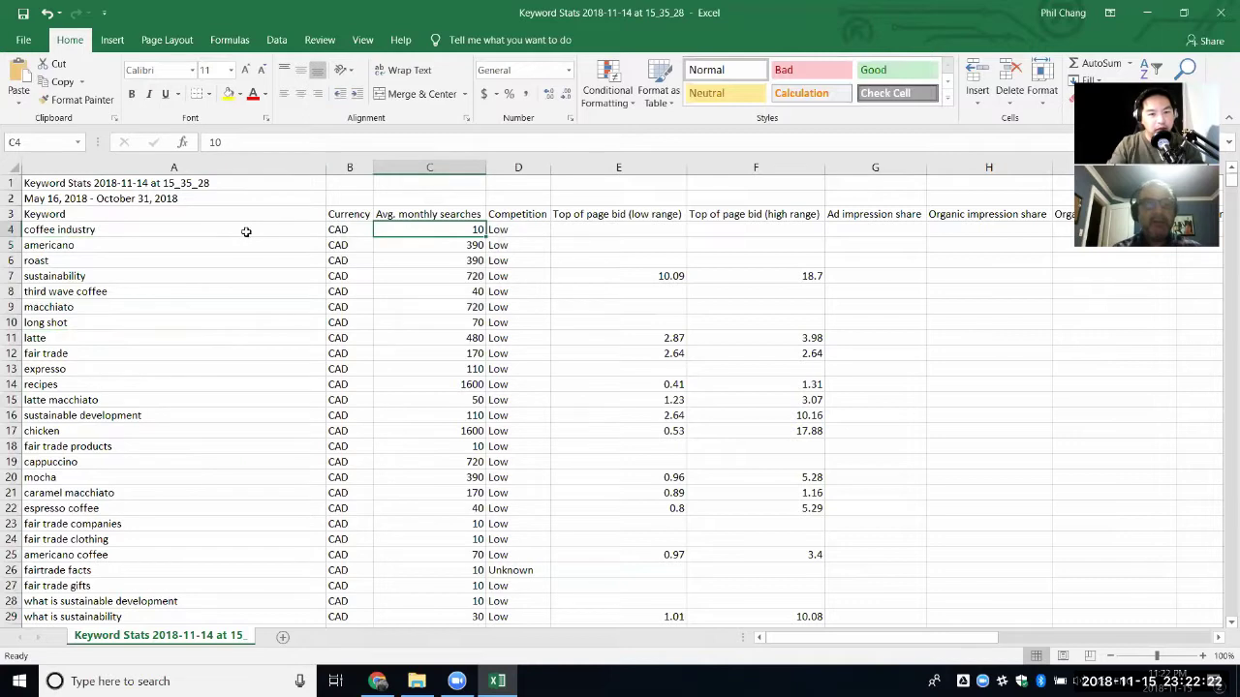
click(277, 40)
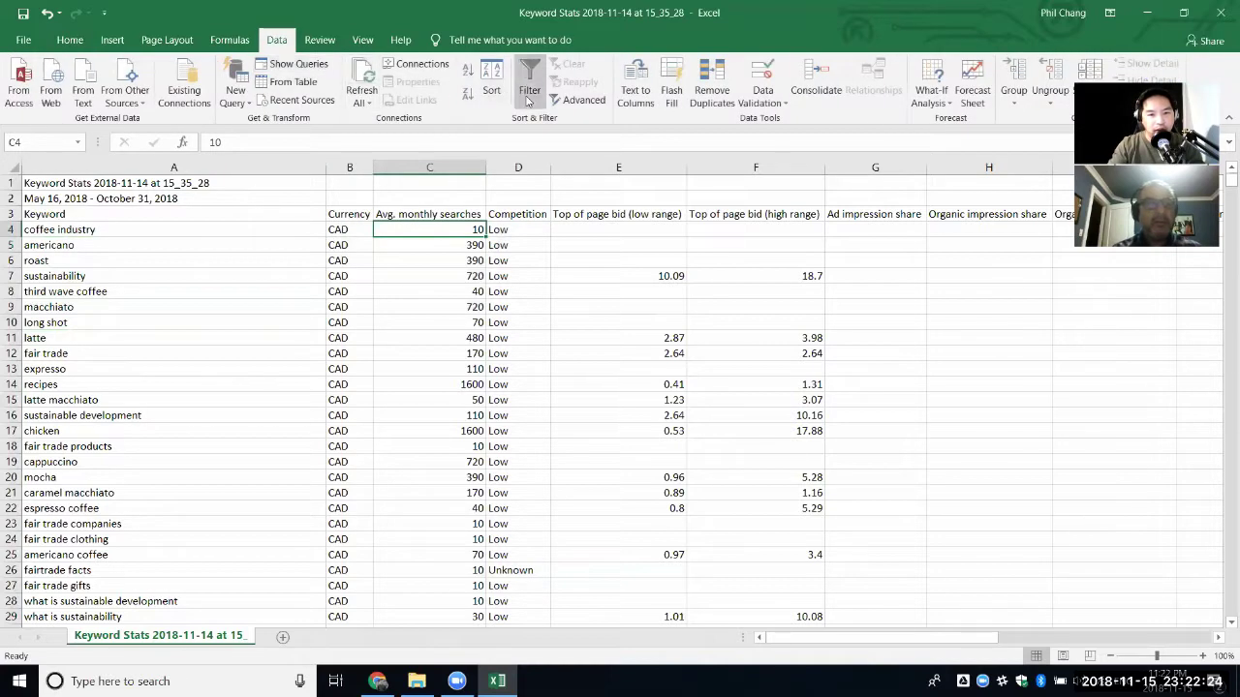
click(467, 93)
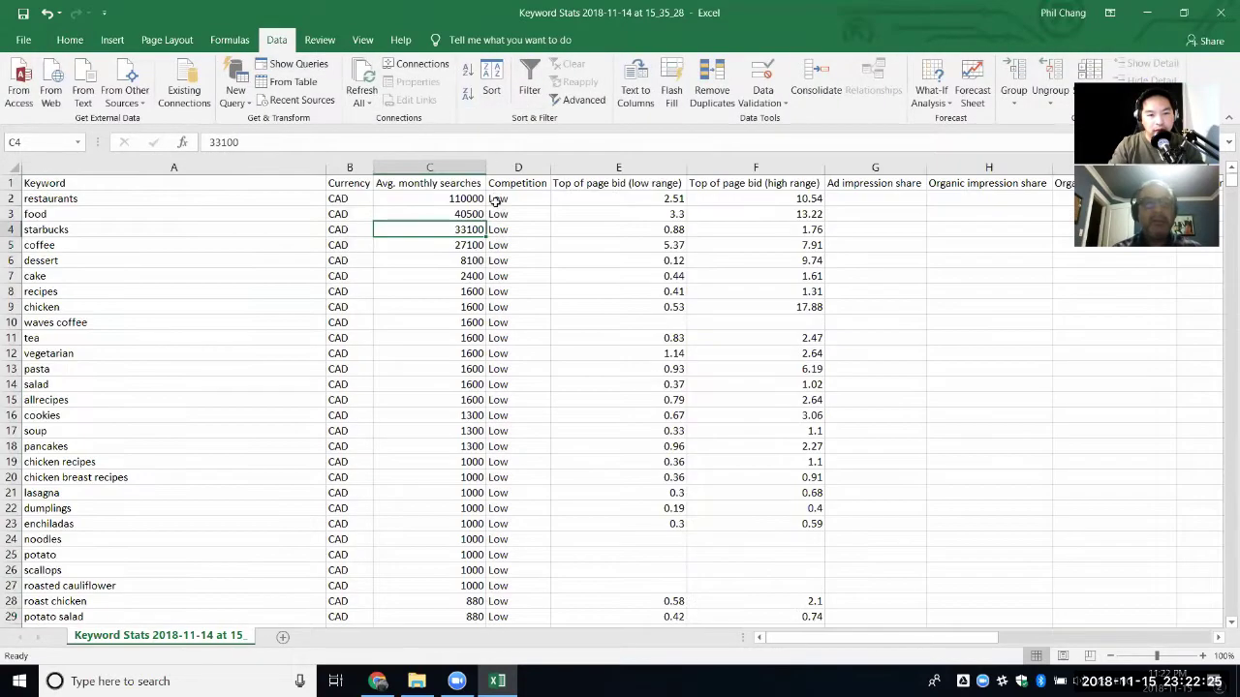
Step: Examine the average monthly searches of the highest-ranked keywords, from "restaurants" down to "chicken breast recipes", and return to "coffee"
click(457, 211)
key(Up)
key(Down)
key(Down)
key(Down)
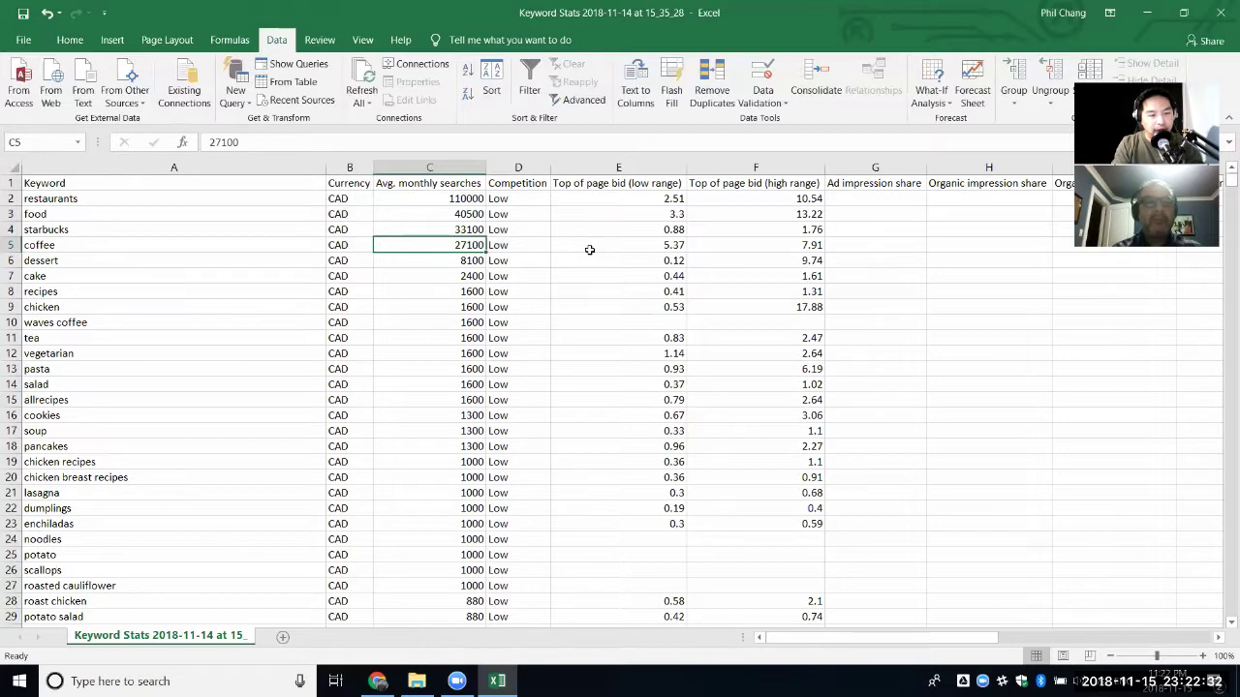
key(Down)
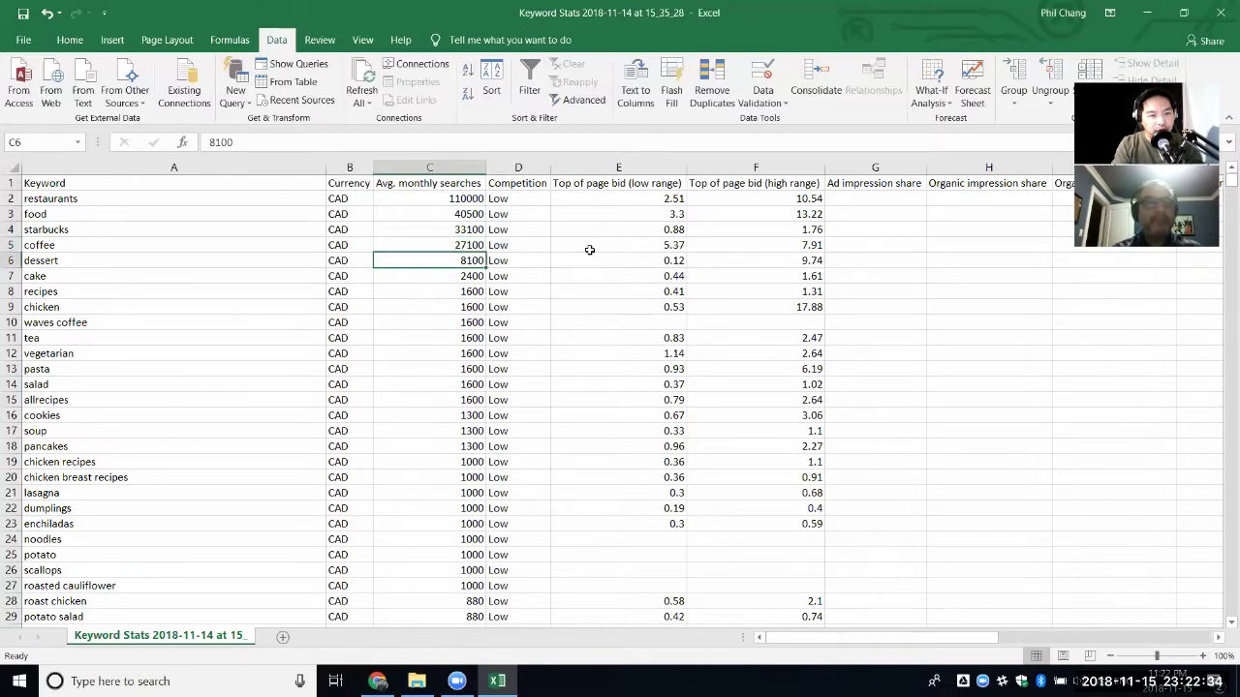
key(Down)
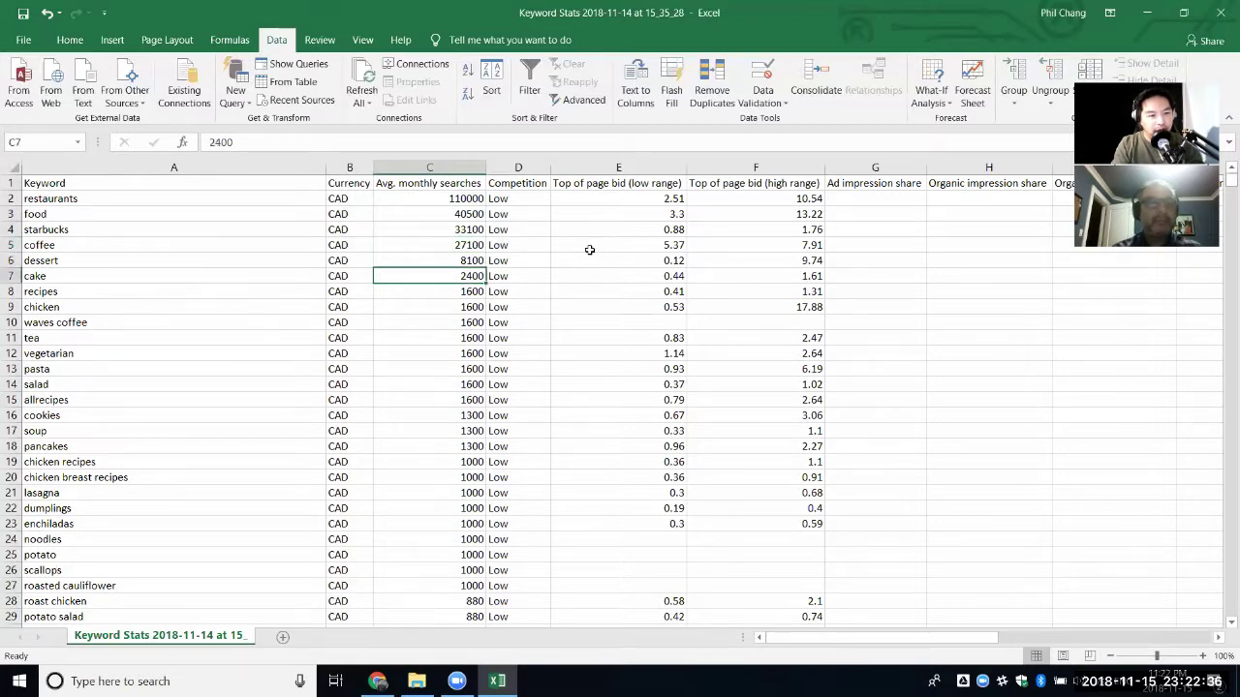
key(Down)
key(Down)
key(Down)
key(Down)
key(Down)
key(Down)
key(Down)
key(Down)
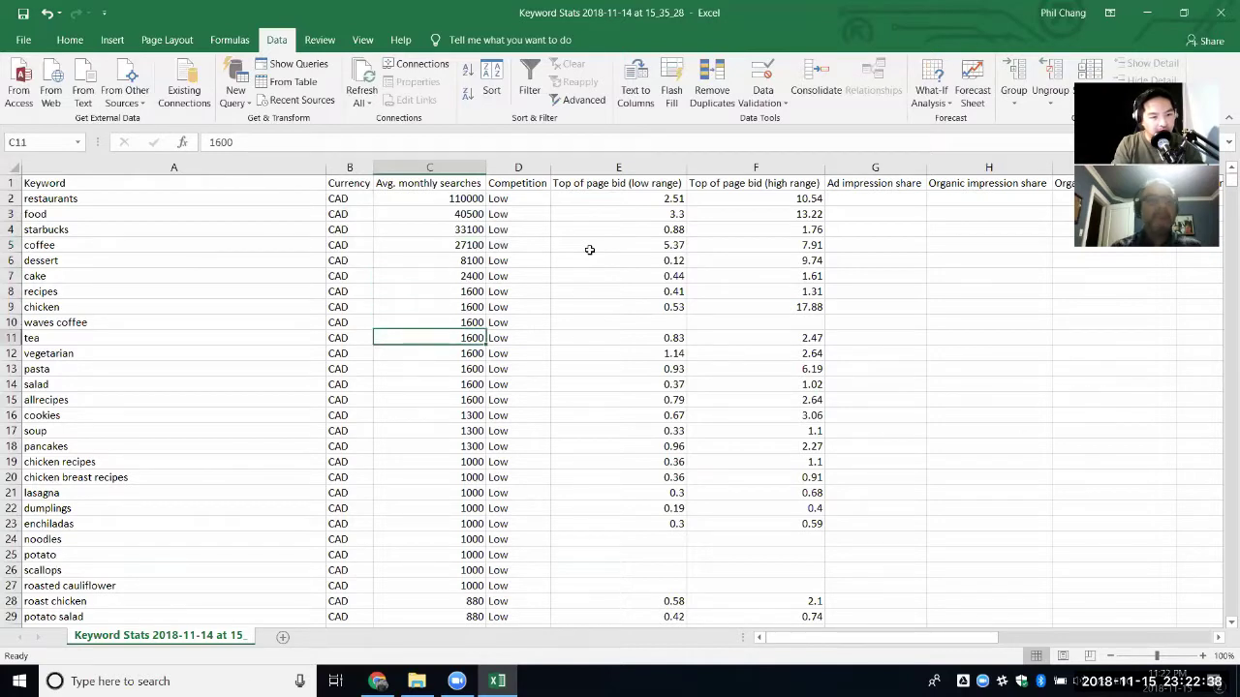
key(Down)
key(Down)
key(Down)
key(Down)
key(Down)
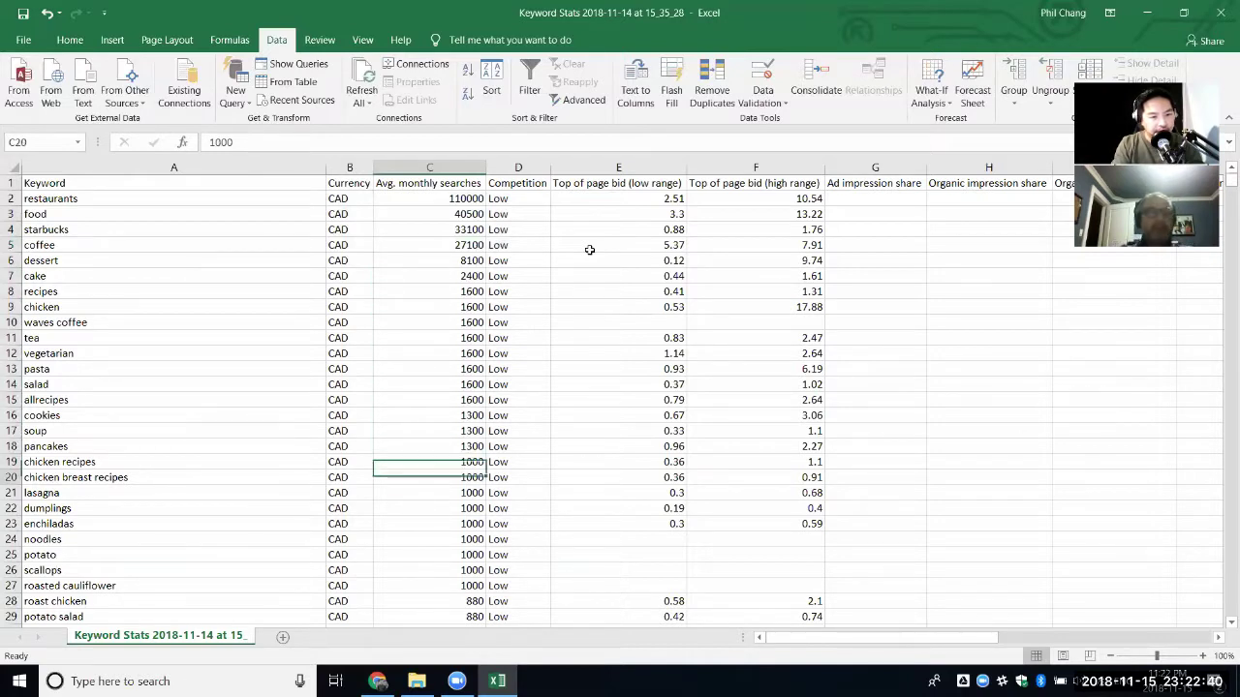
key(Up)
key(Up)
key(Up)
key(Up)
key(Up)
key(Up)
key(Up)
key(Up)
key(Up)
key(Up)
key(Up)
key(Up)
key(Up)
key(Up)
key(Up)
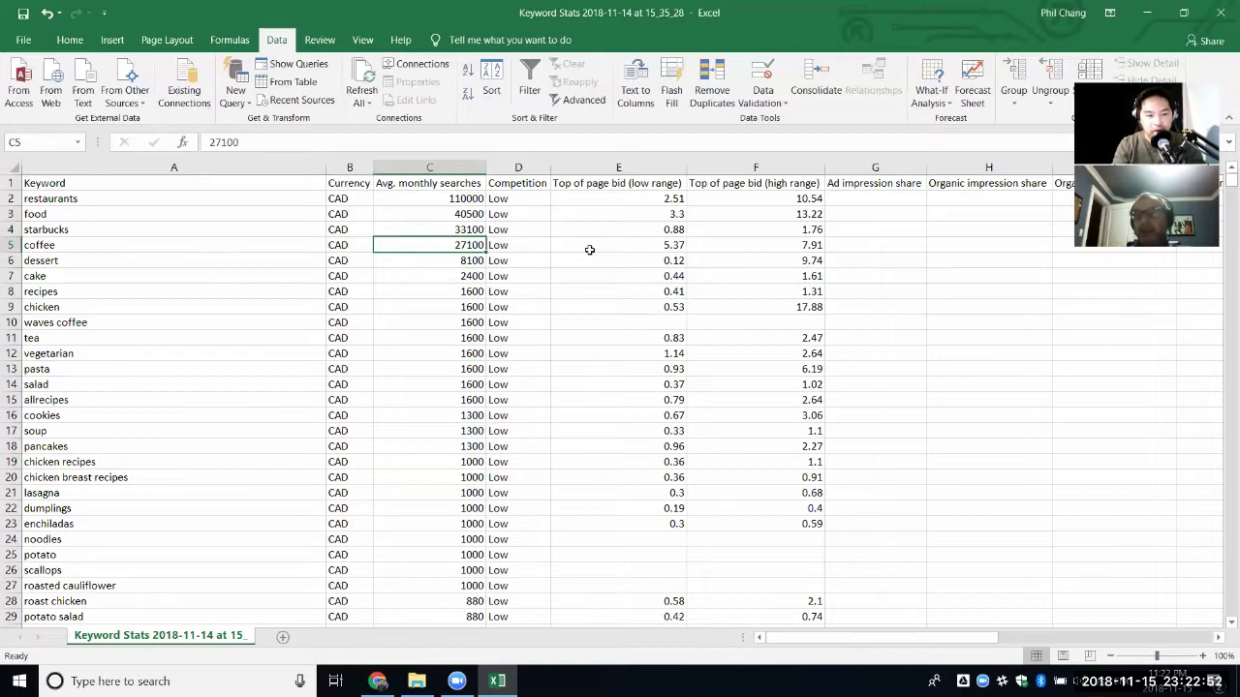
Step: Search the keyword sheet for "vegan" and close the search
key(ctrl+f)
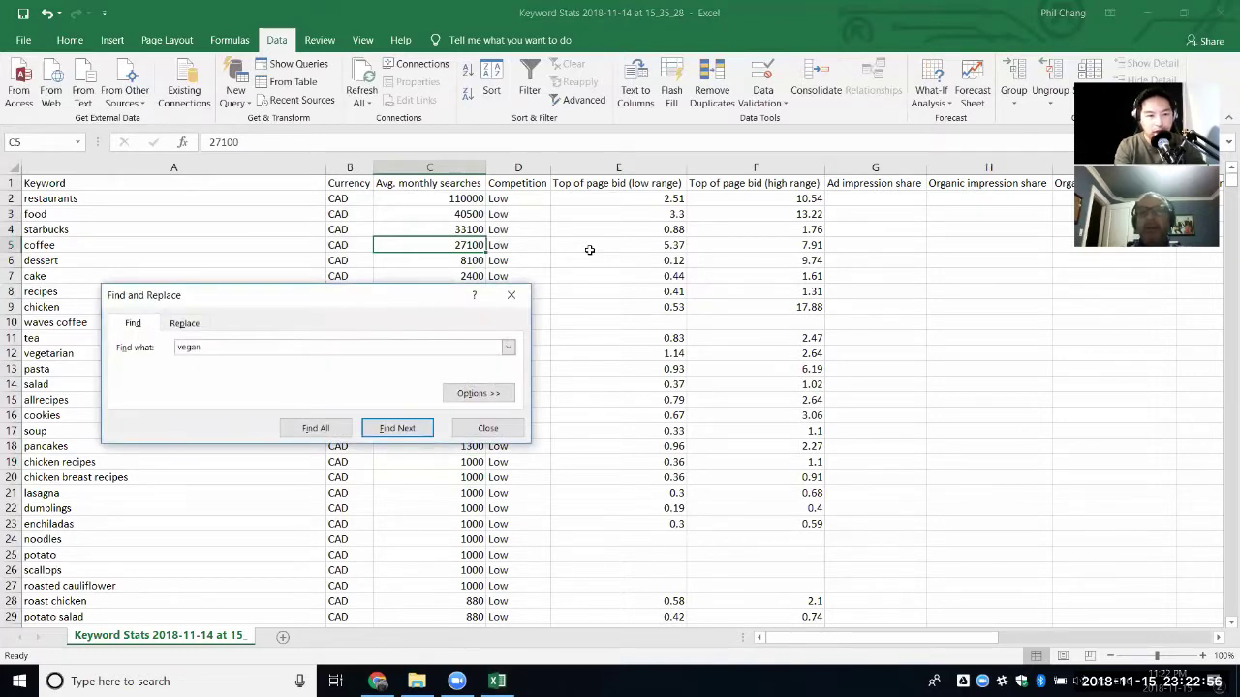
key(Return)
key(Return)
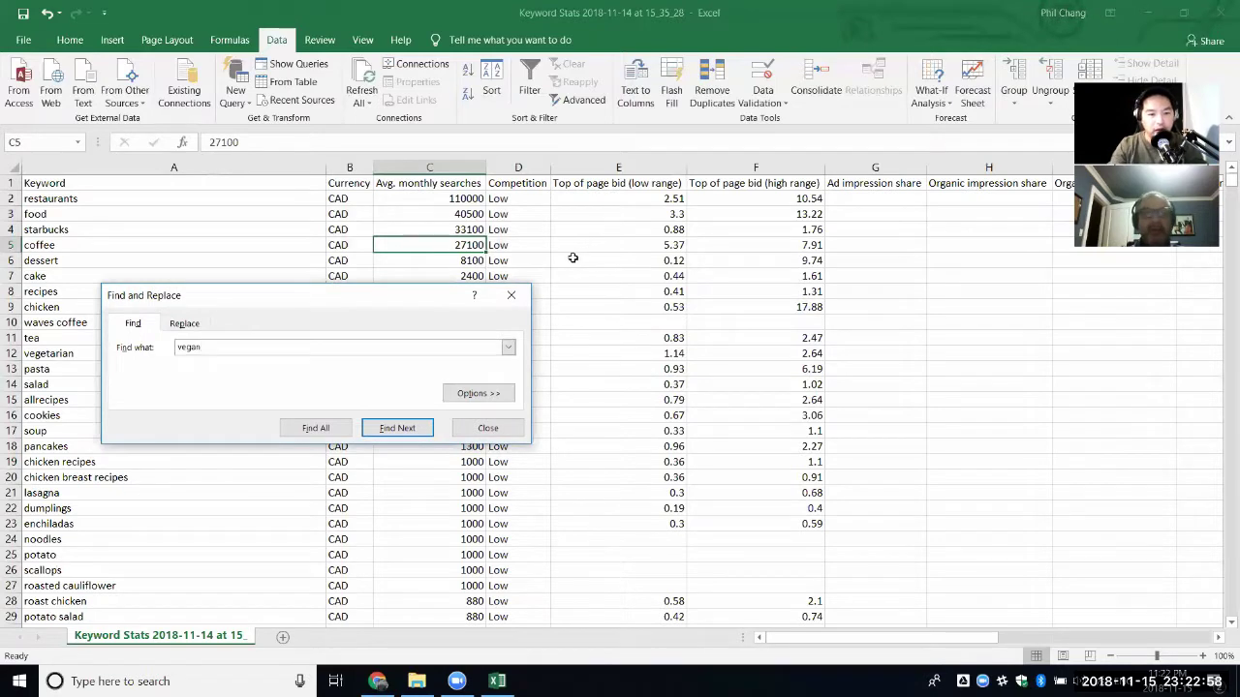
click(489, 435)
Step: Search the keyword sheet for "car", step through the successive matches, and close the search
scroll(487, 426, down, 7)
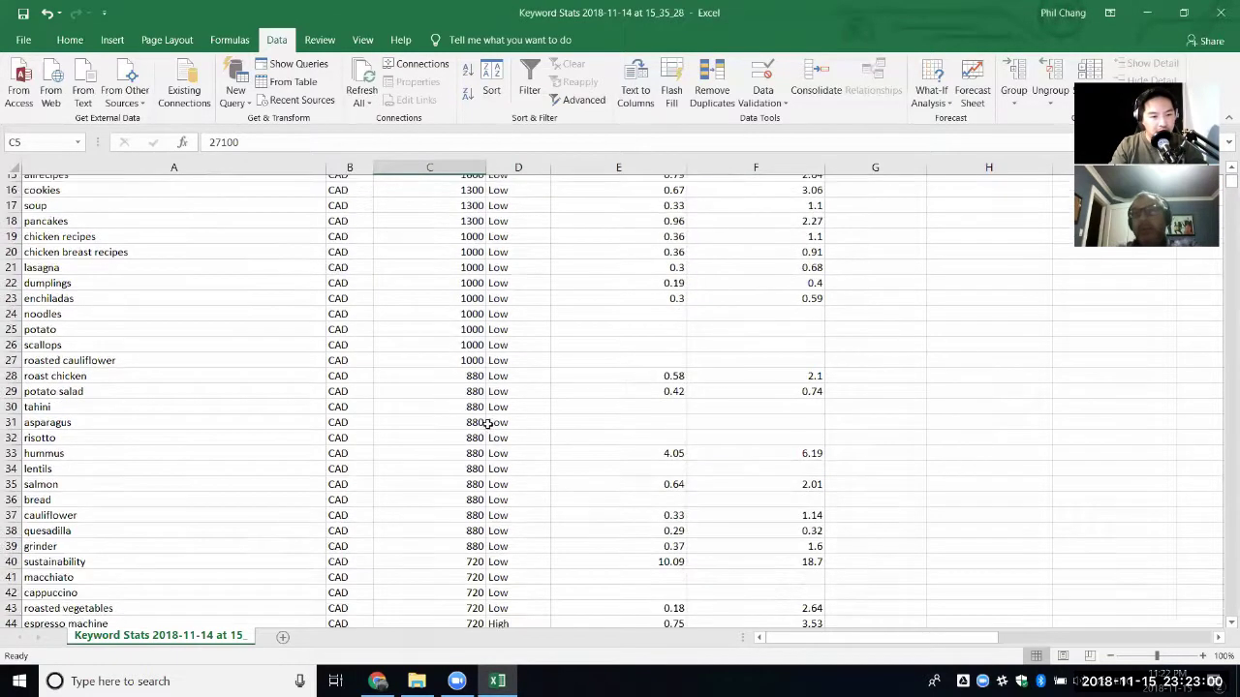
scroll(487, 426, down, 1)
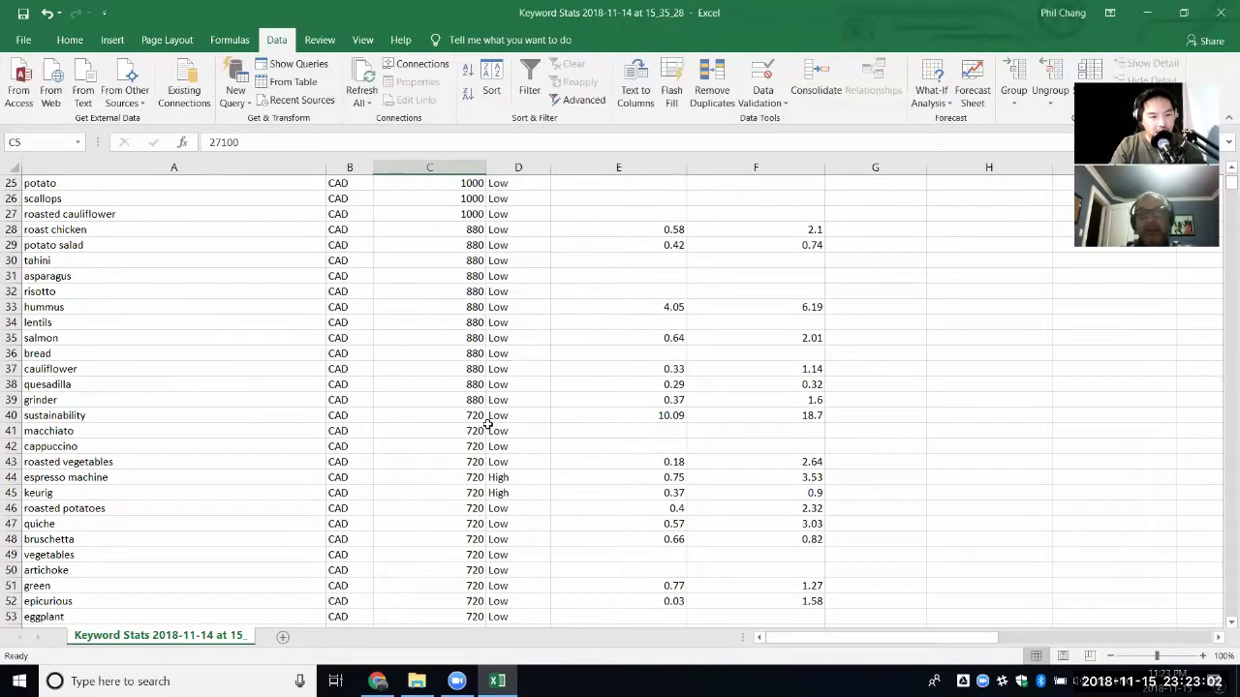
key(ctrl+f)
text(car)
key(Return)
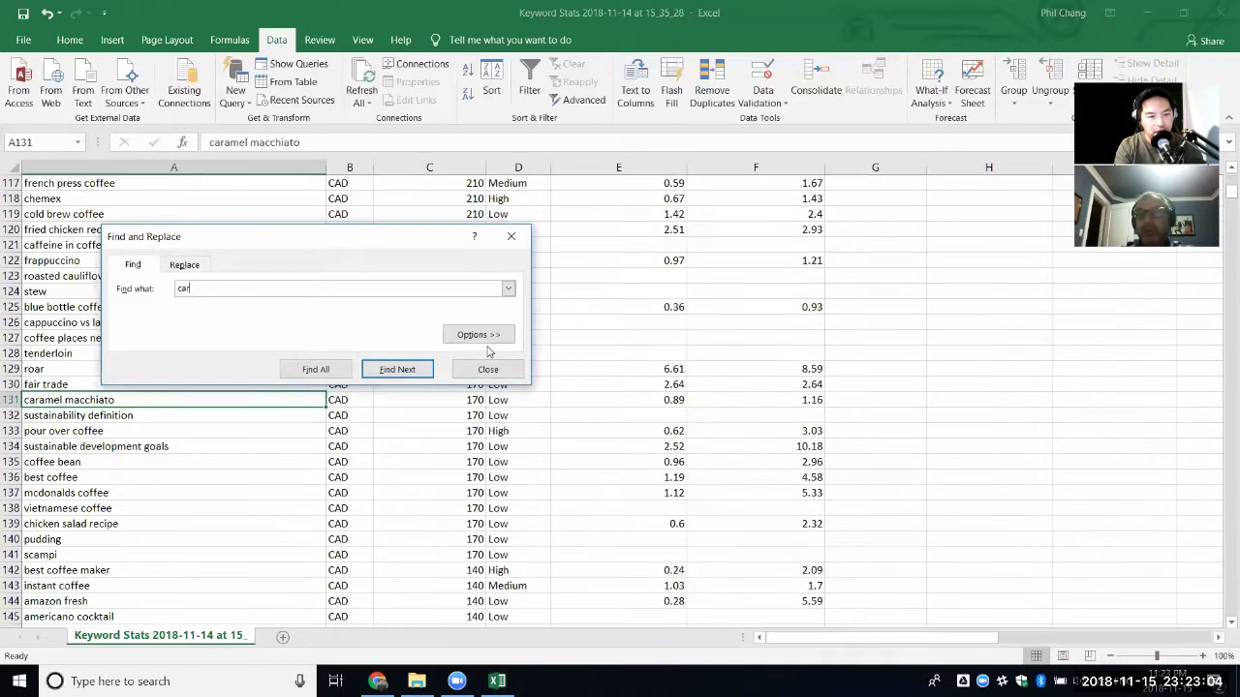
key(Return)
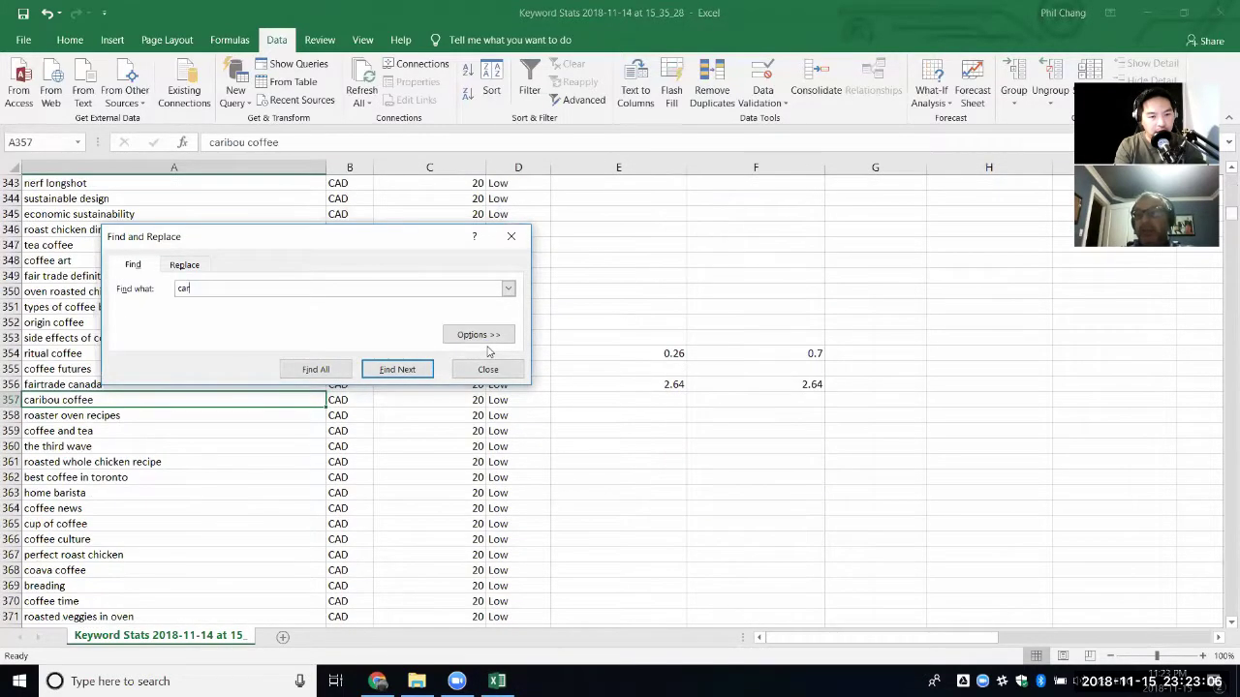
key(Return)
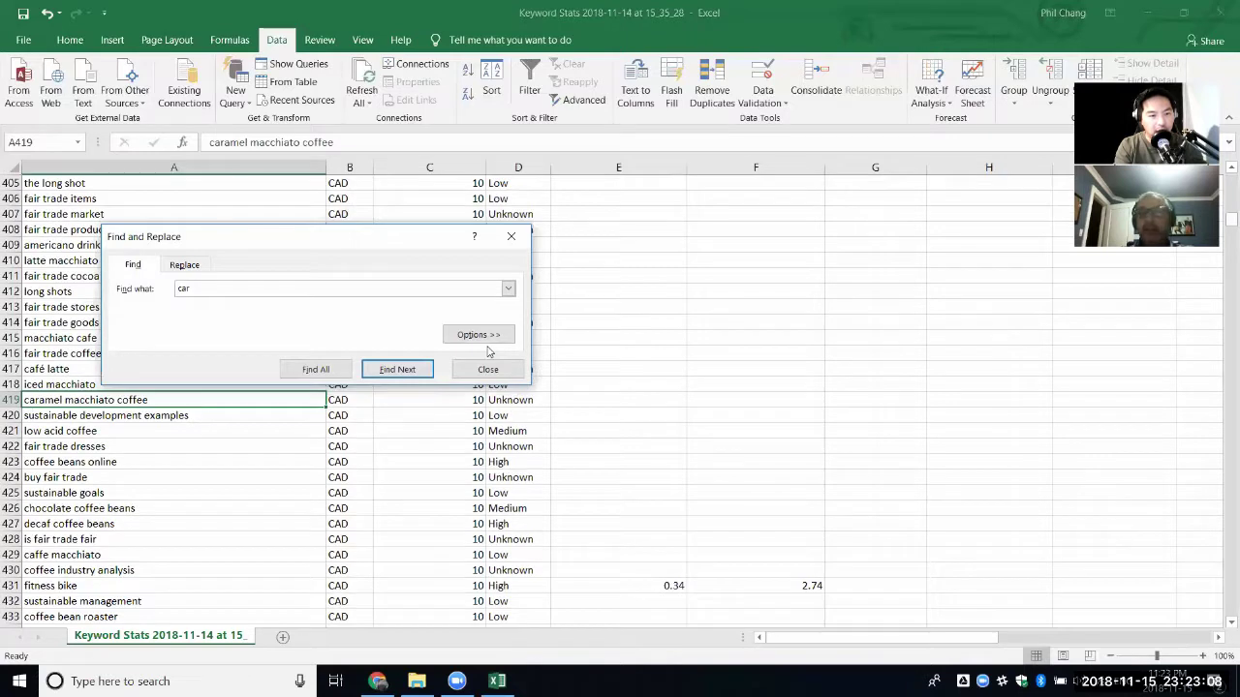
key(Return)
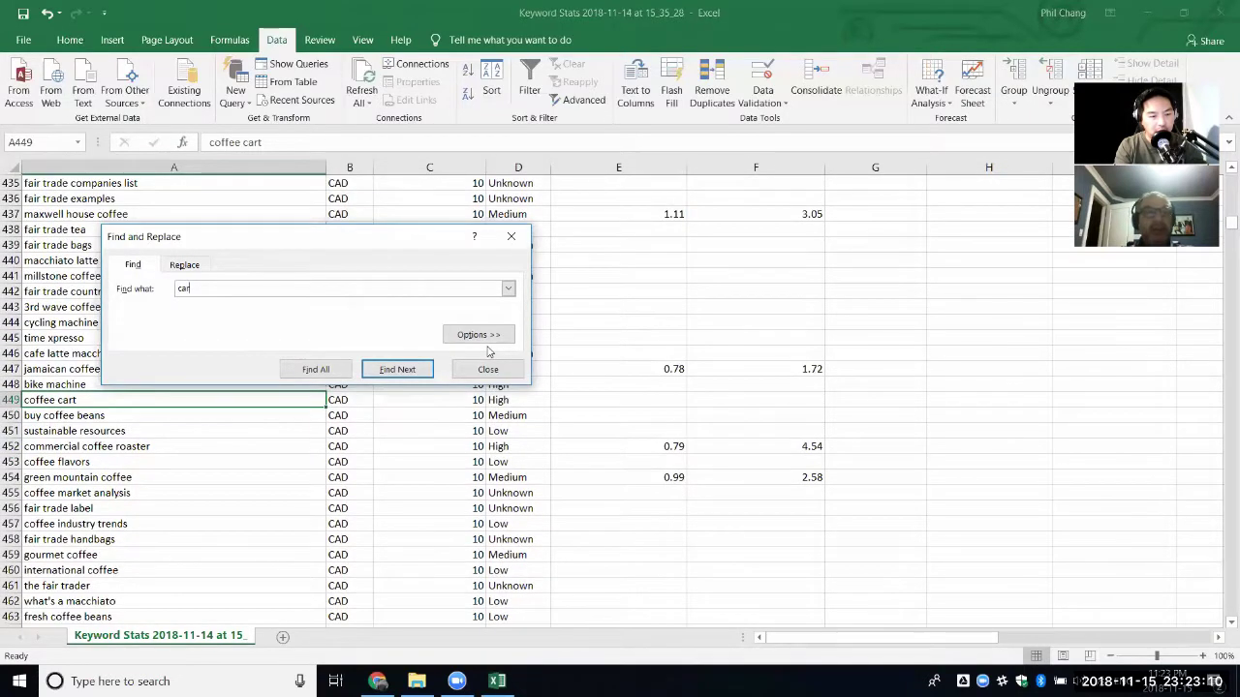
key(Return)
key(Return)
key(Return)
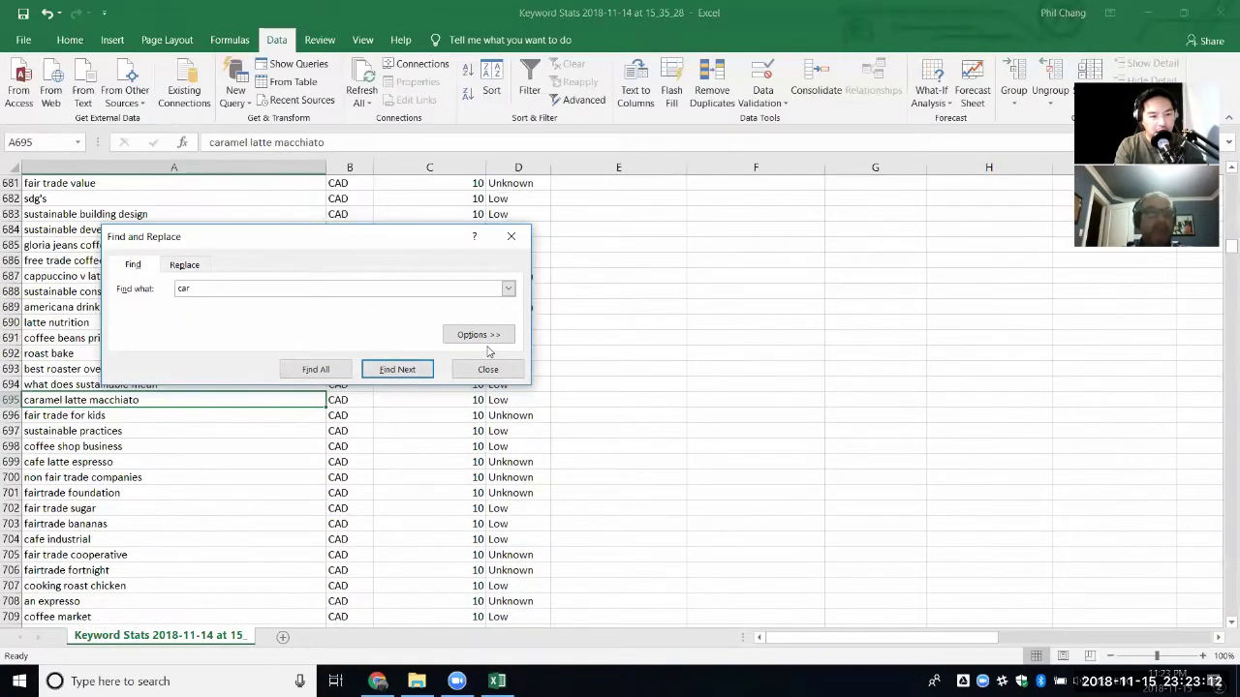
key(Return)
key(Return)
key(Return)
key(Return)
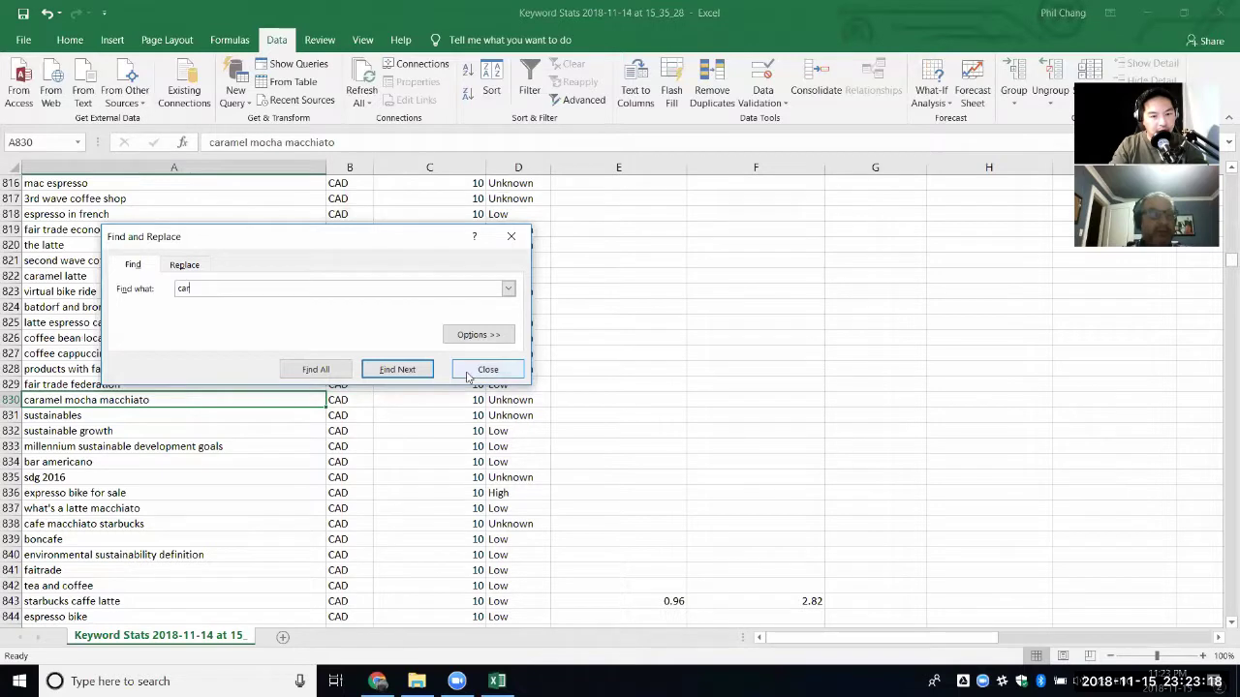
click(467, 372)
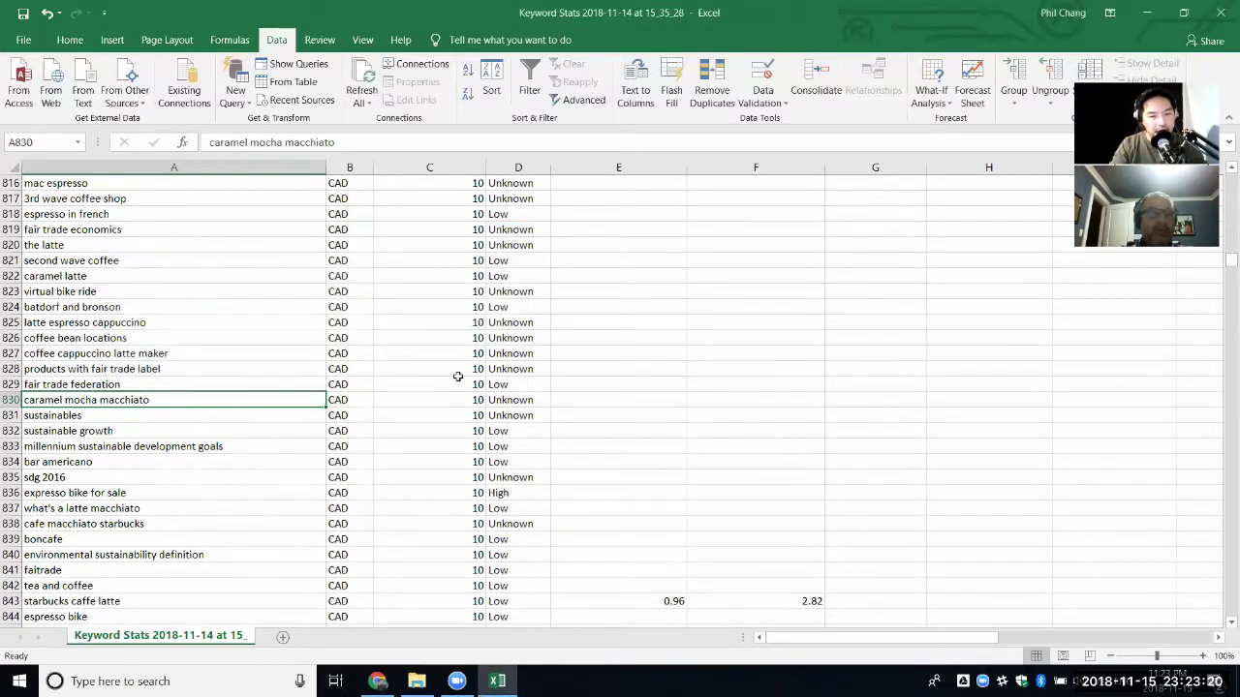
Step: Return to the top of the keyword list to view the highest-volume keywords
scroll(457, 375, up, 17)
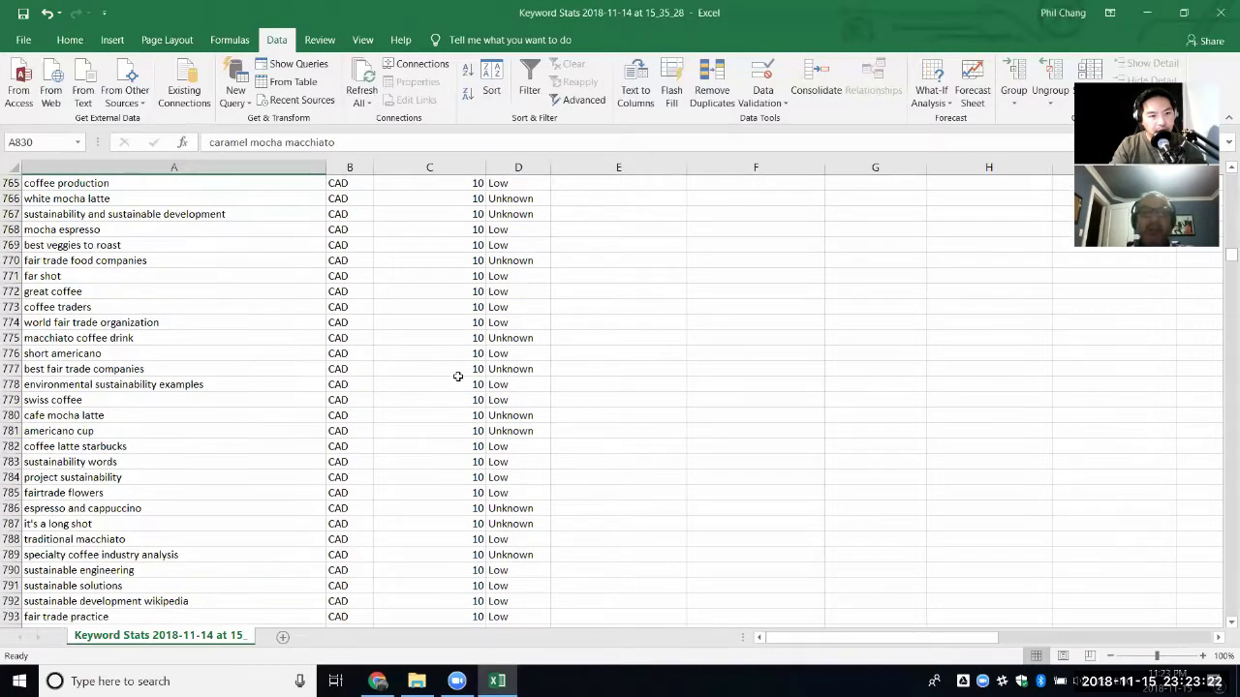
scroll(457, 375, up, 20)
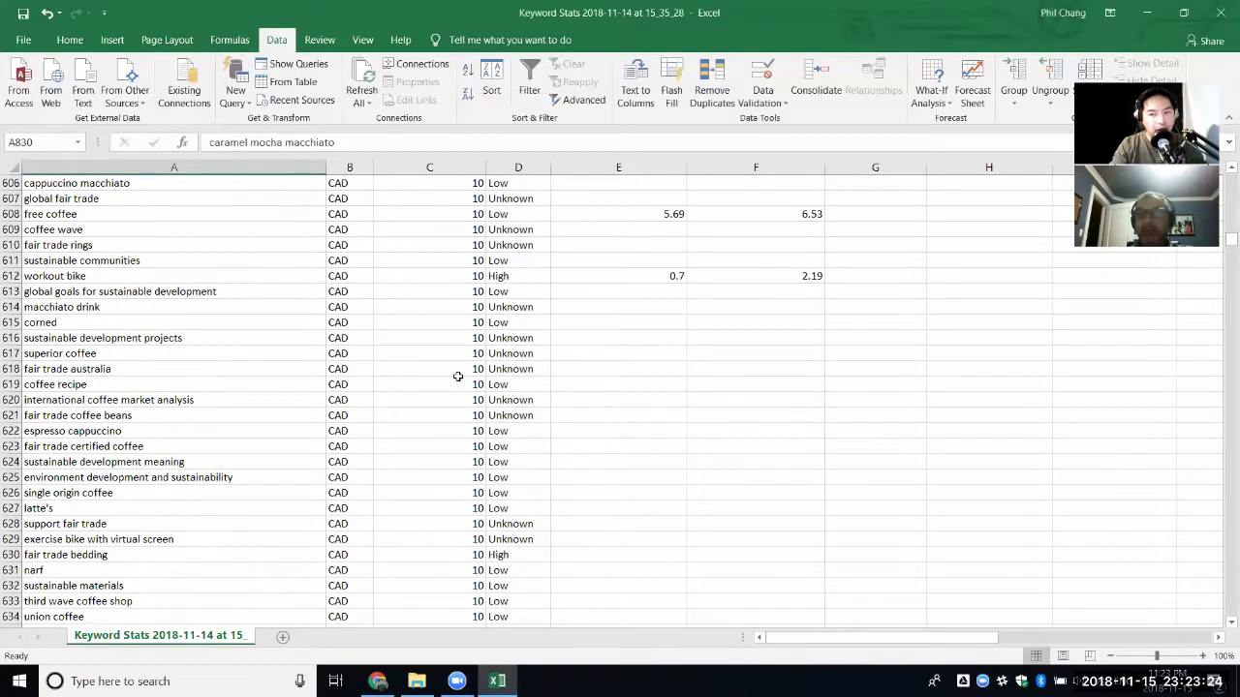
scroll(457, 375, up, 20)
scroll(455, 372, up, 20)
scroll(456, 370, up, 20)
scroll(457, 368, up, 20)
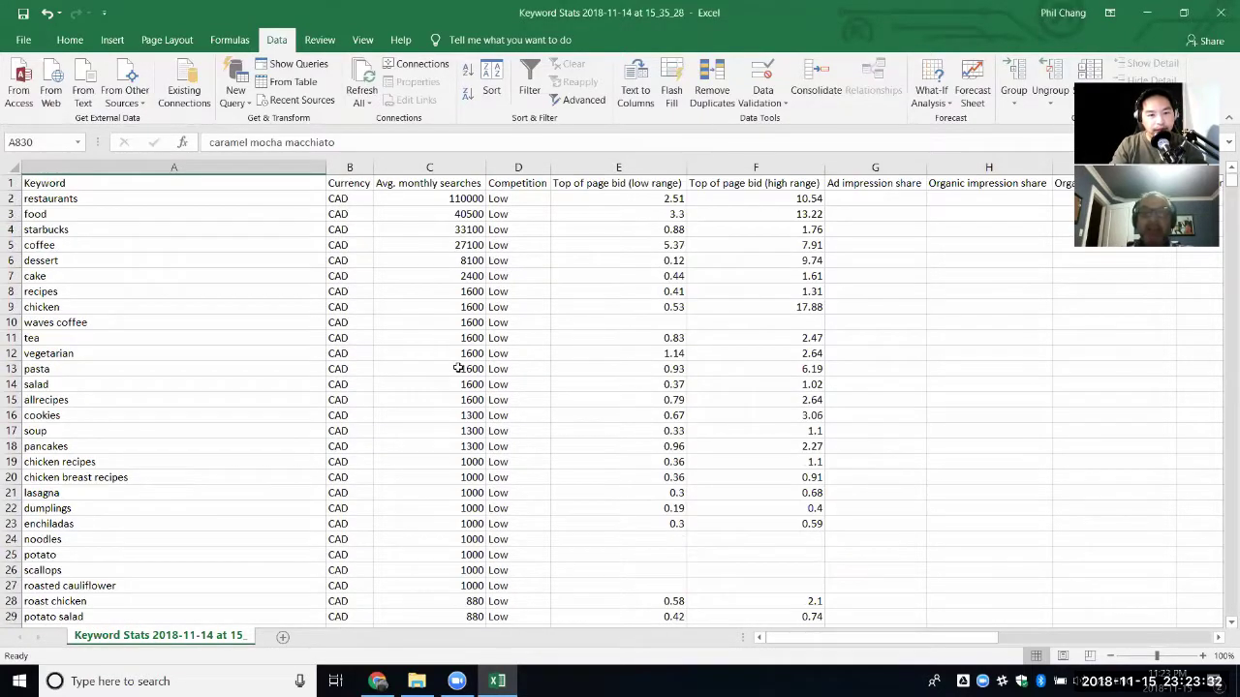
Step: Examine the average monthly searches from "pasta" down to "roasted vegetables", ending on the "cappuccino" row
click(458, 368)
key(Down)
key(Down)
key(Down)
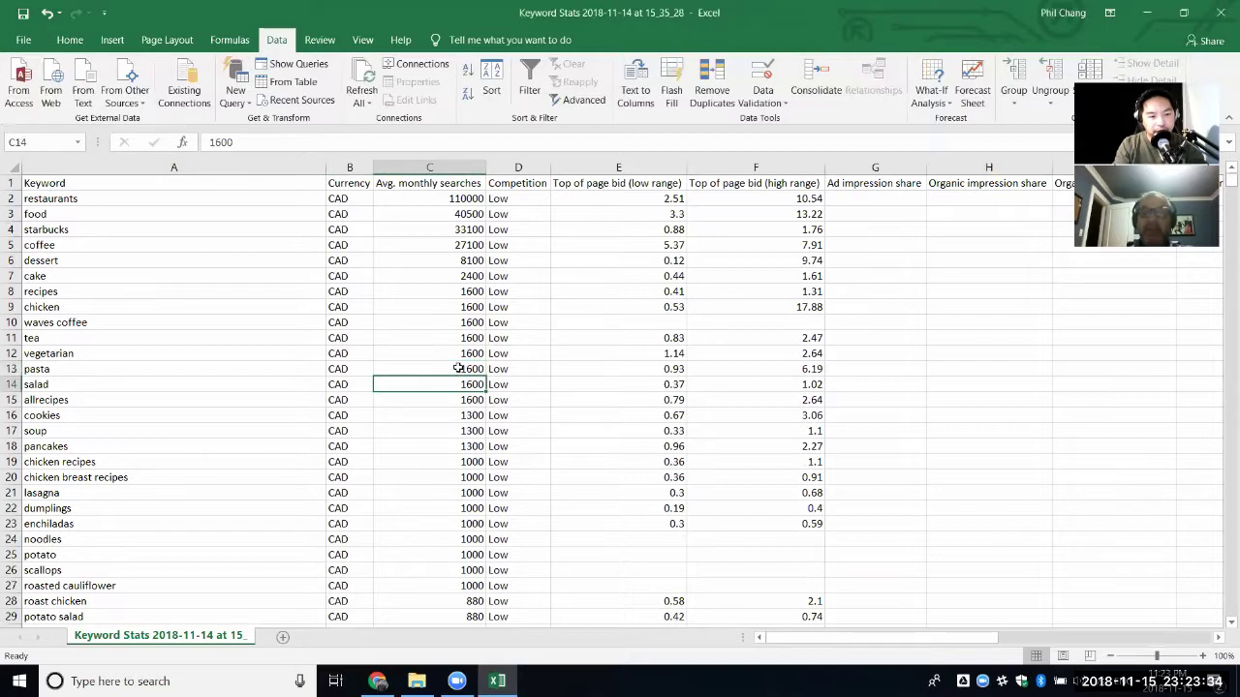
key(Down)
key(Down)
key(Down)
key(Down)
key(Down)
key(Down)
key(Down)
key(Down)
key(Down)
key(Down)
key(Down)
key(Down)
key(Down)
key(Down)
key(Down)
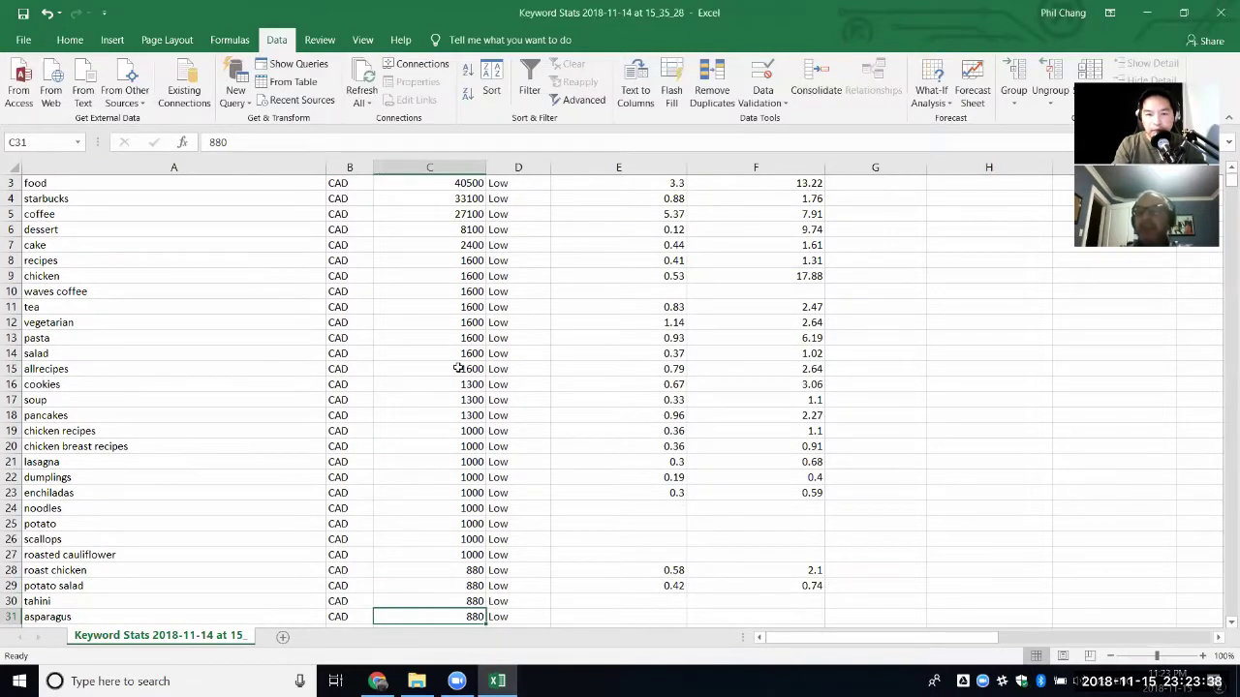
key(Down)
key(Down)
key(Down)
key(Down)
key(Down)
key(Down)
key(Down)
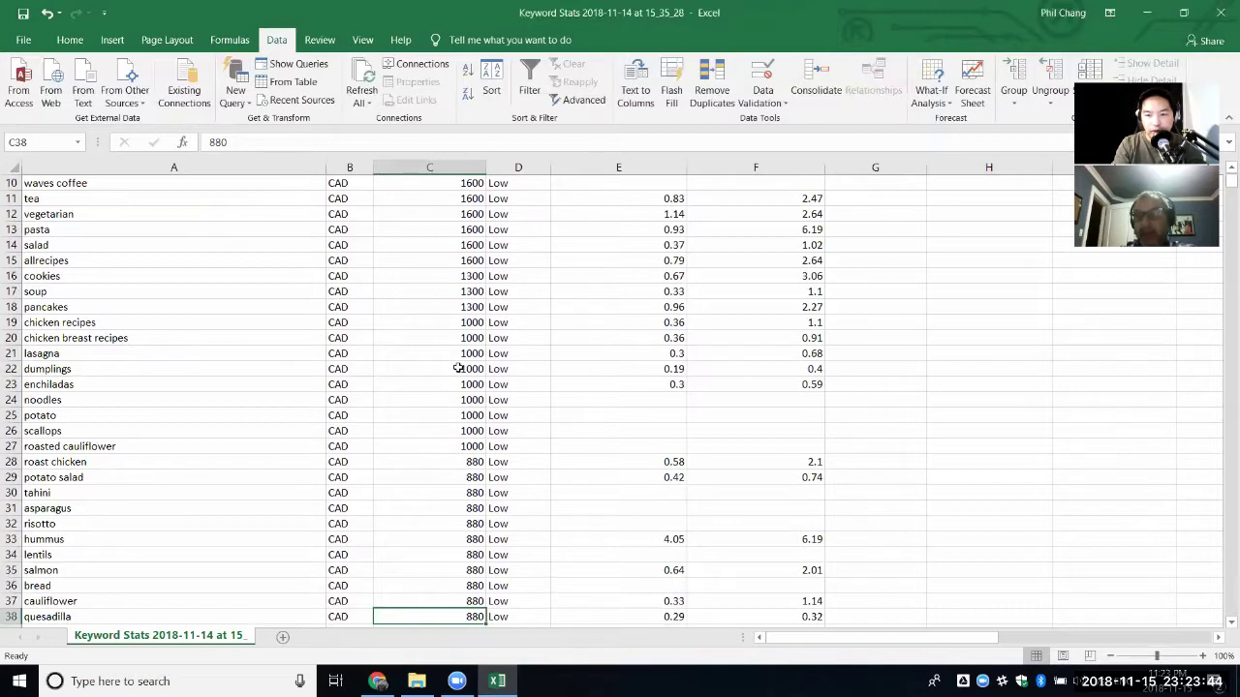
key(Down)
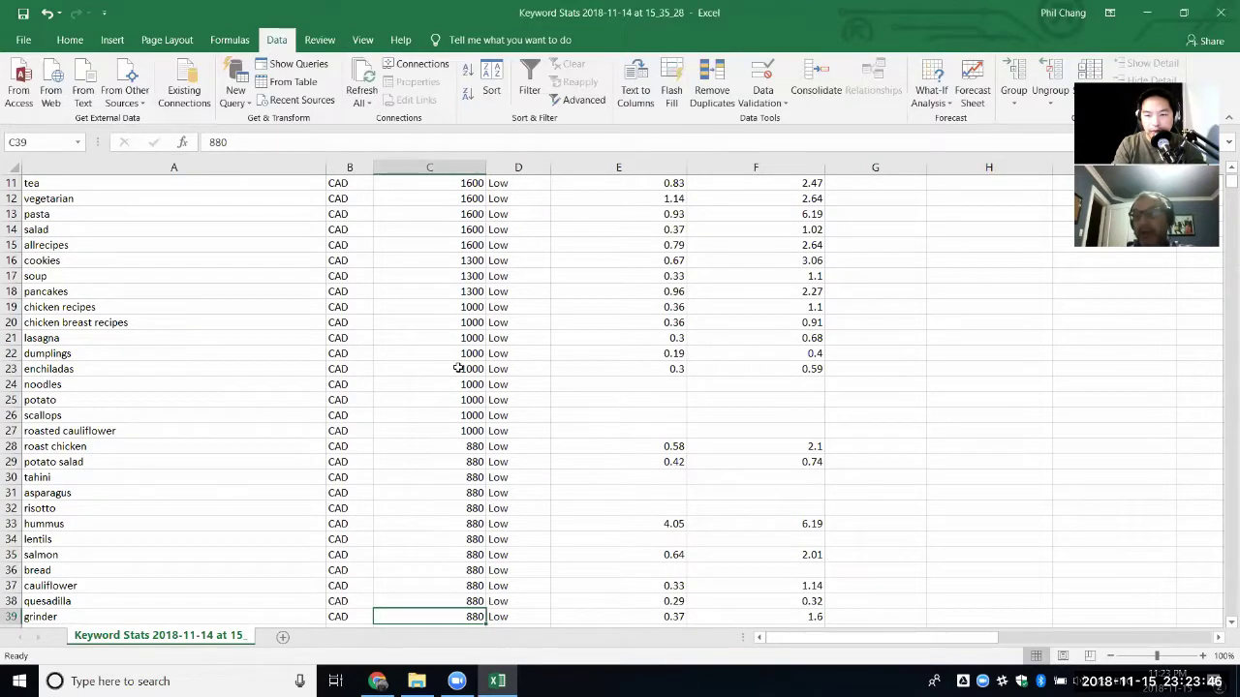
key(Down)
key(Down)
key(Down)
key(Down)
key(Down)
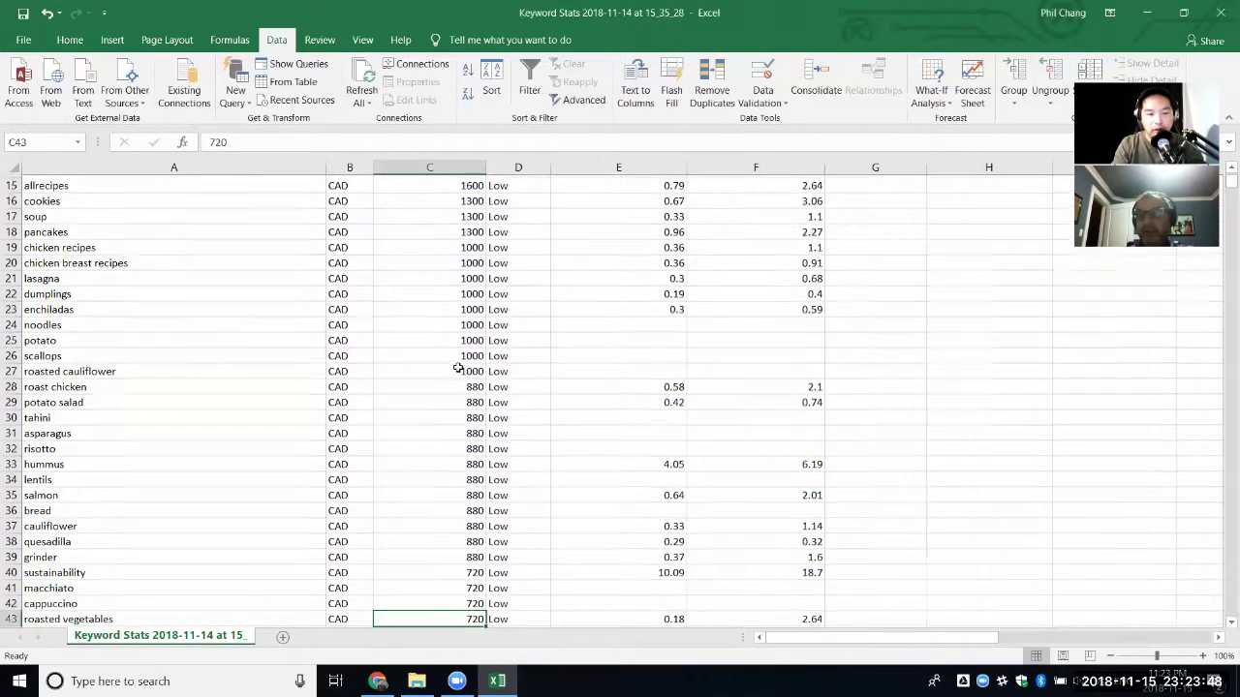
key(Up)
key(Up)
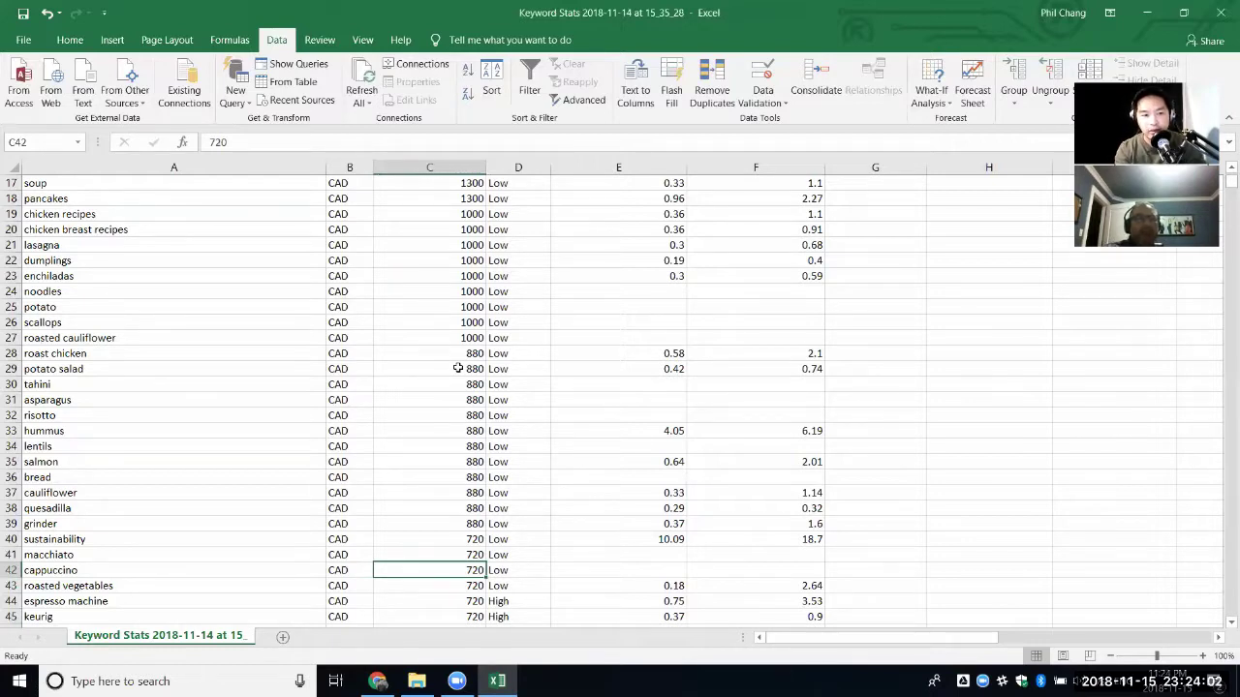
Step: Search the keyword sheet for "wraps" and close the search
key(ctrl+f)
text(w)
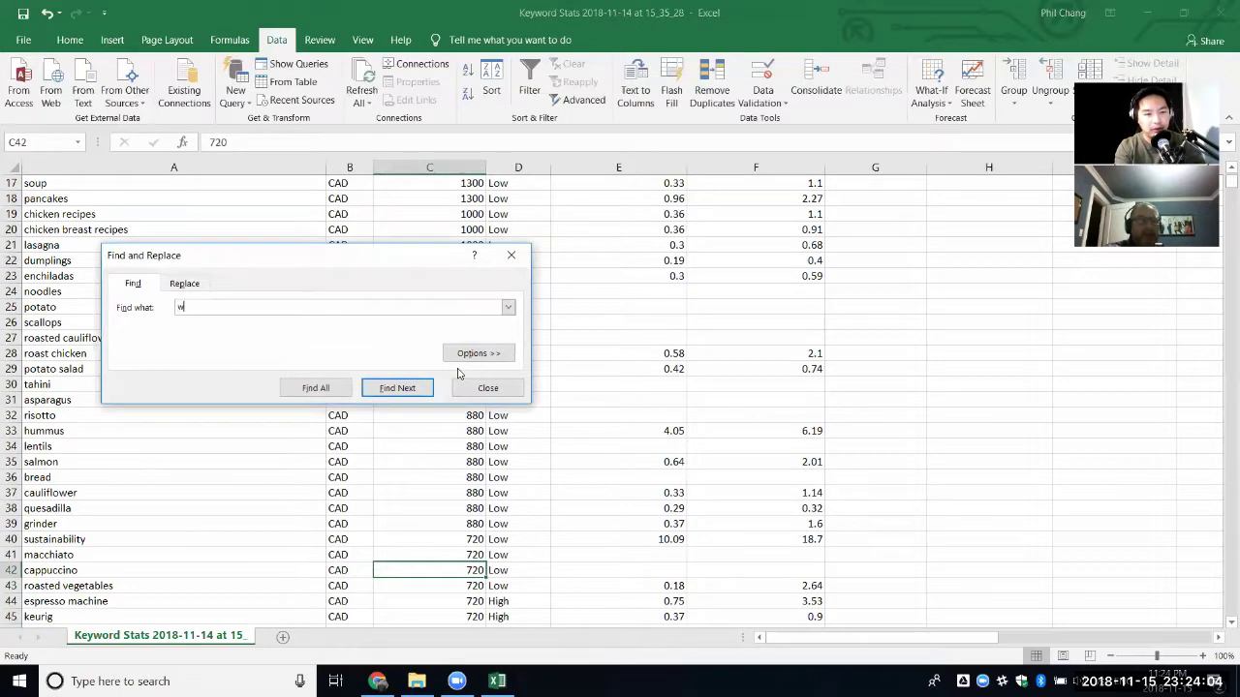
text(raps)
key(Return)
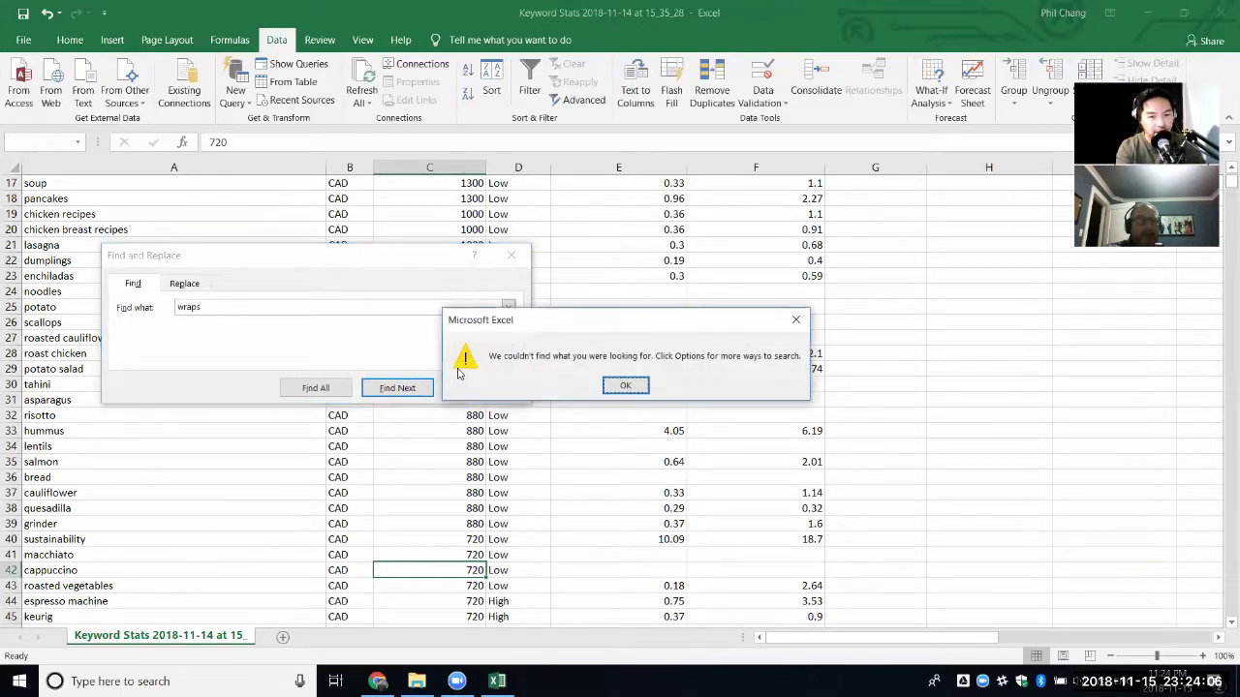
key(Return)
key(Return)
key(Return)
click(480, 387)
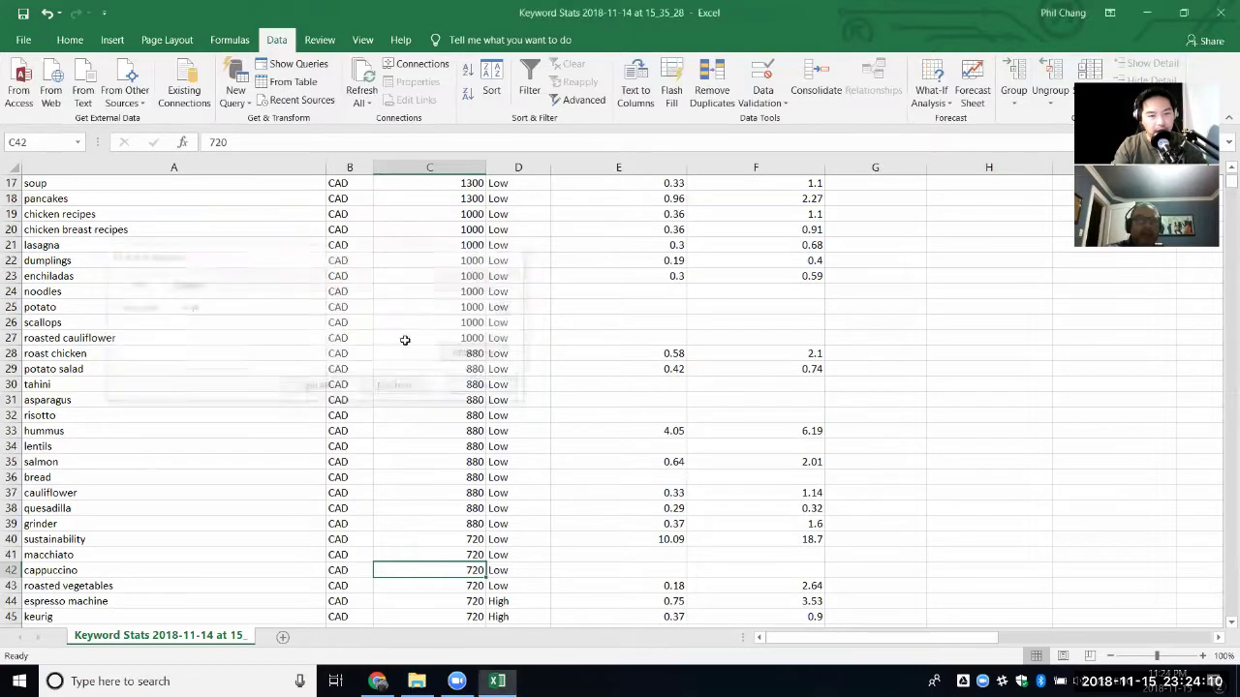
Step: Search only the Keyword column for "wrap", close the search, and return to the beginning of the list
click(240, 167)
key(ctrl+f)
text(wr)
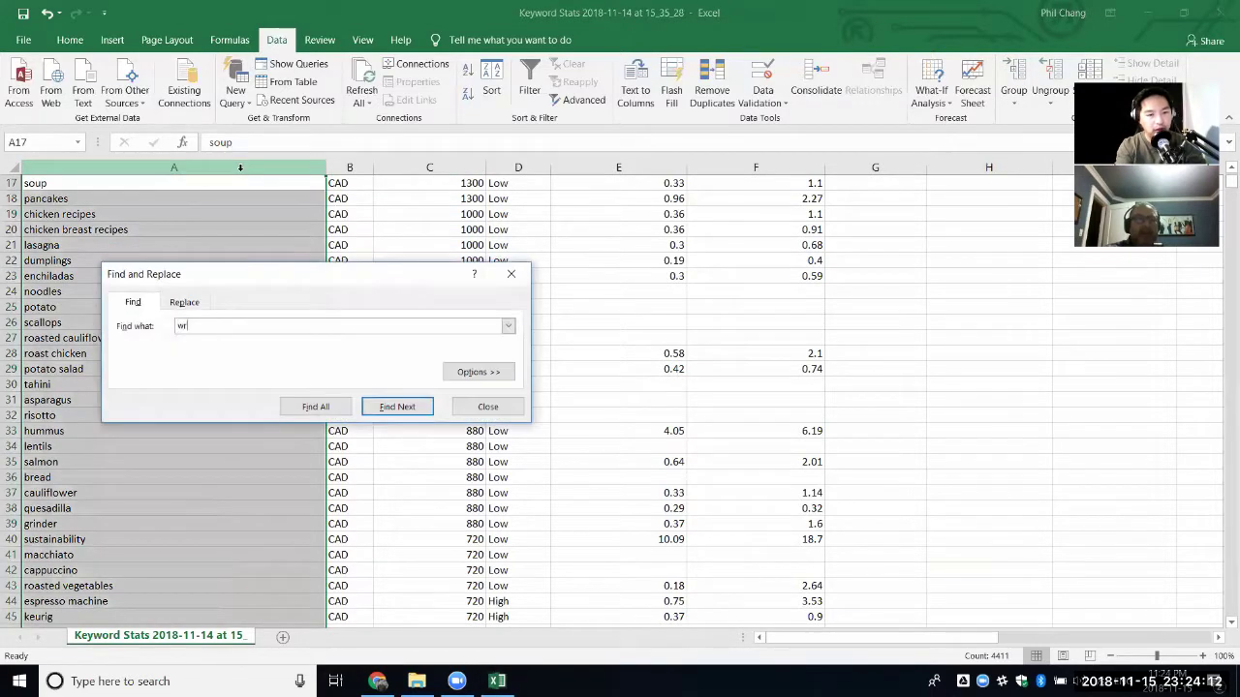
key(Return)
key(Return)
key(Return)
key(Return)
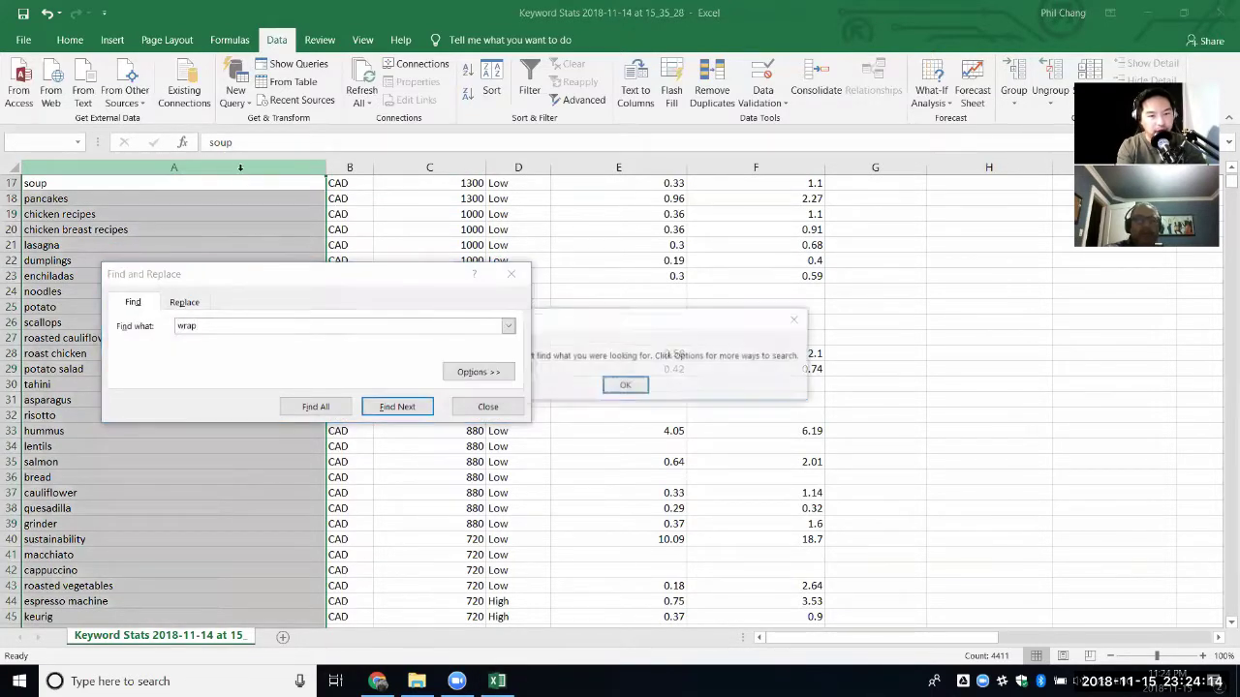
click(487, 407)
scroll(463, 391, up, 5)
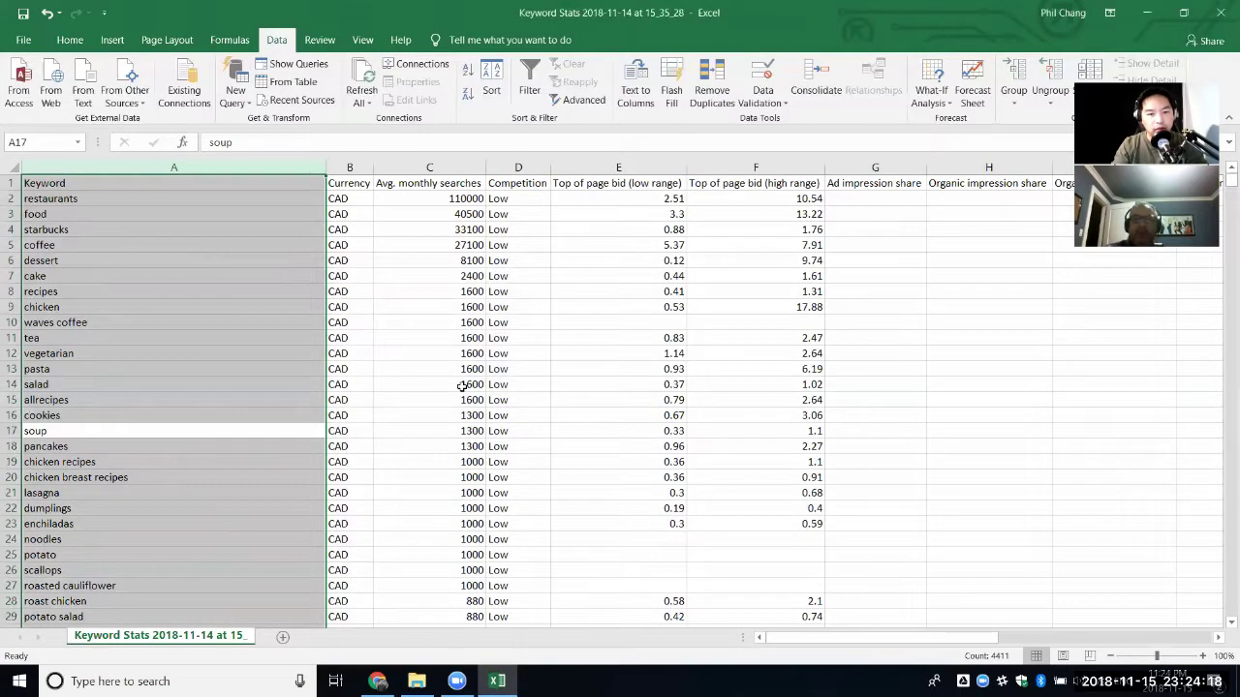
Step: Examine the "restaurants" row across its average monthly searches, competition, and low and high top-of-page bids
click(417, 307)
click(413, 227)
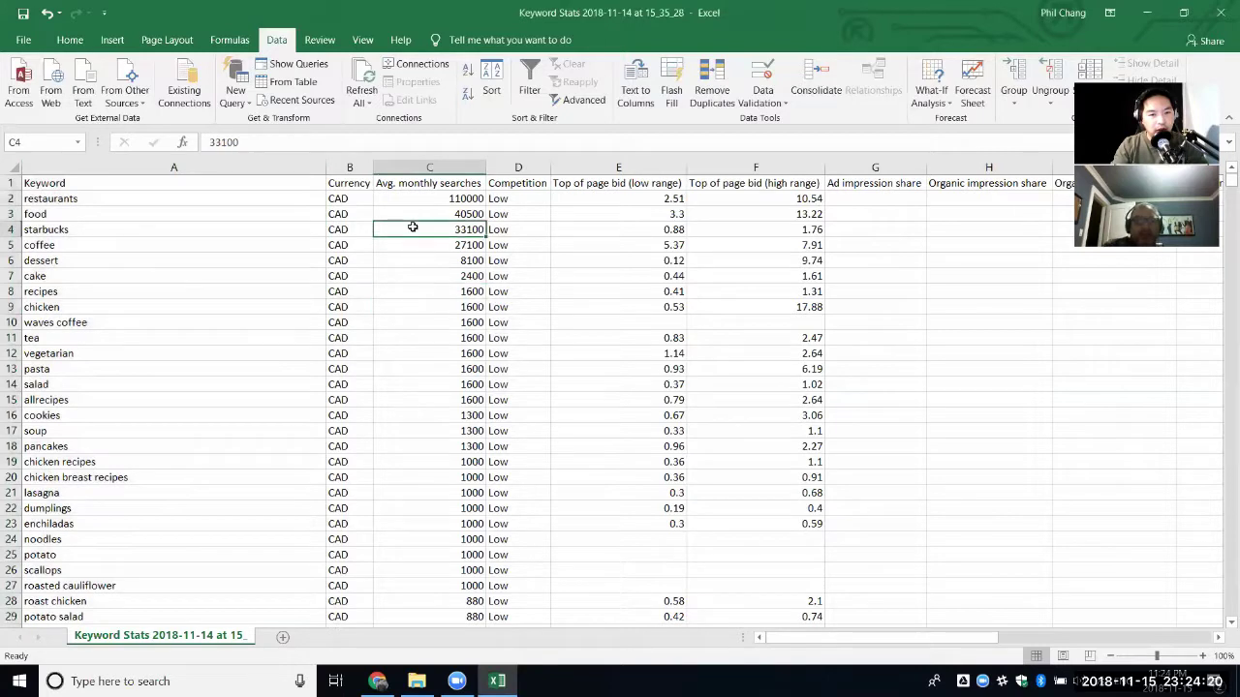
key(Up)
key(Up)
key(Left)
key(Left)
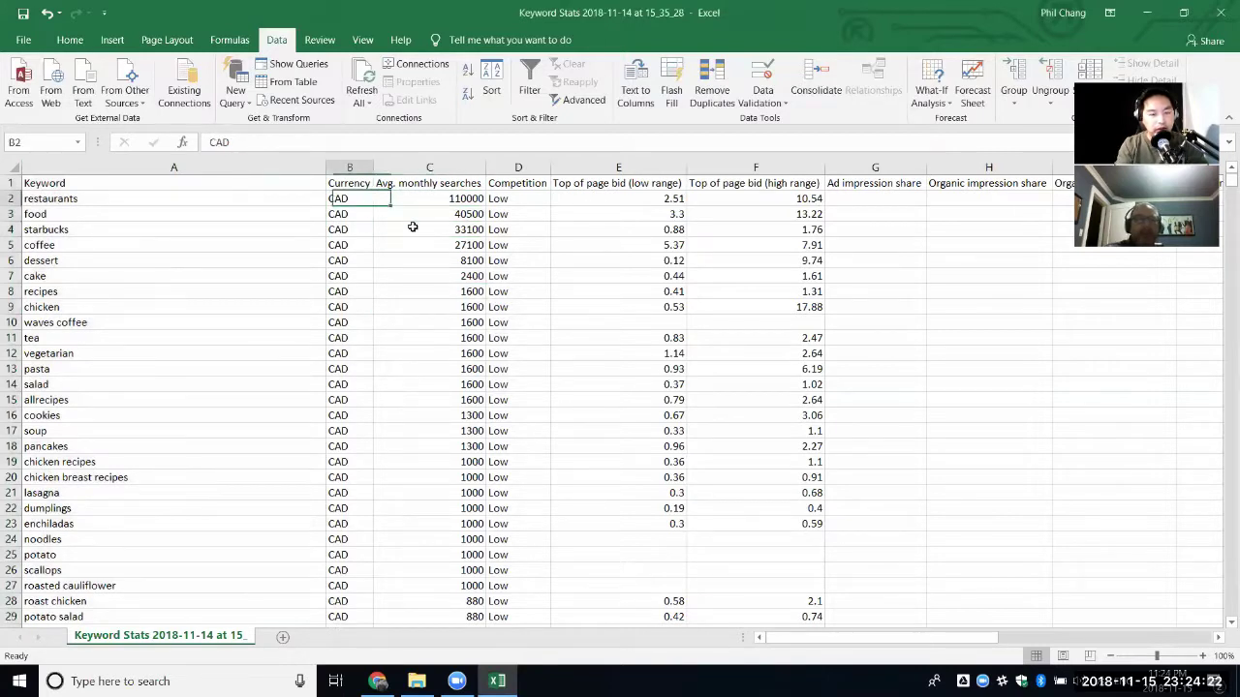
key(Right)
key(Right)
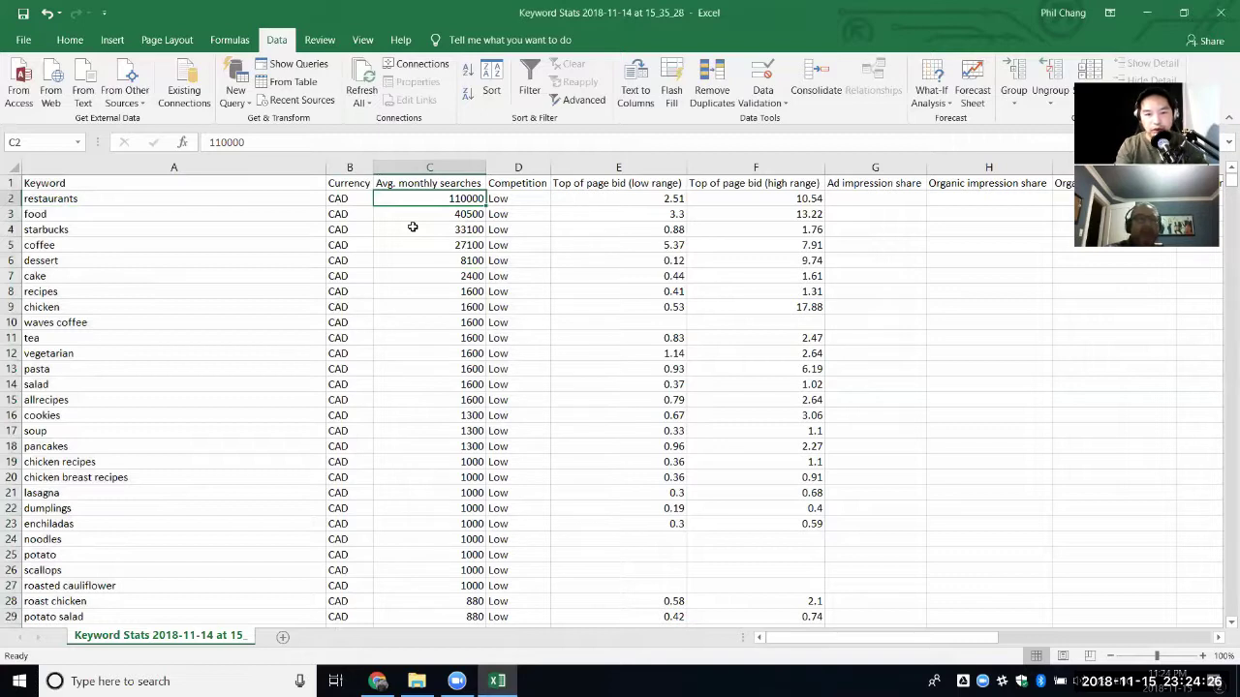
key(Right)
key(Right)
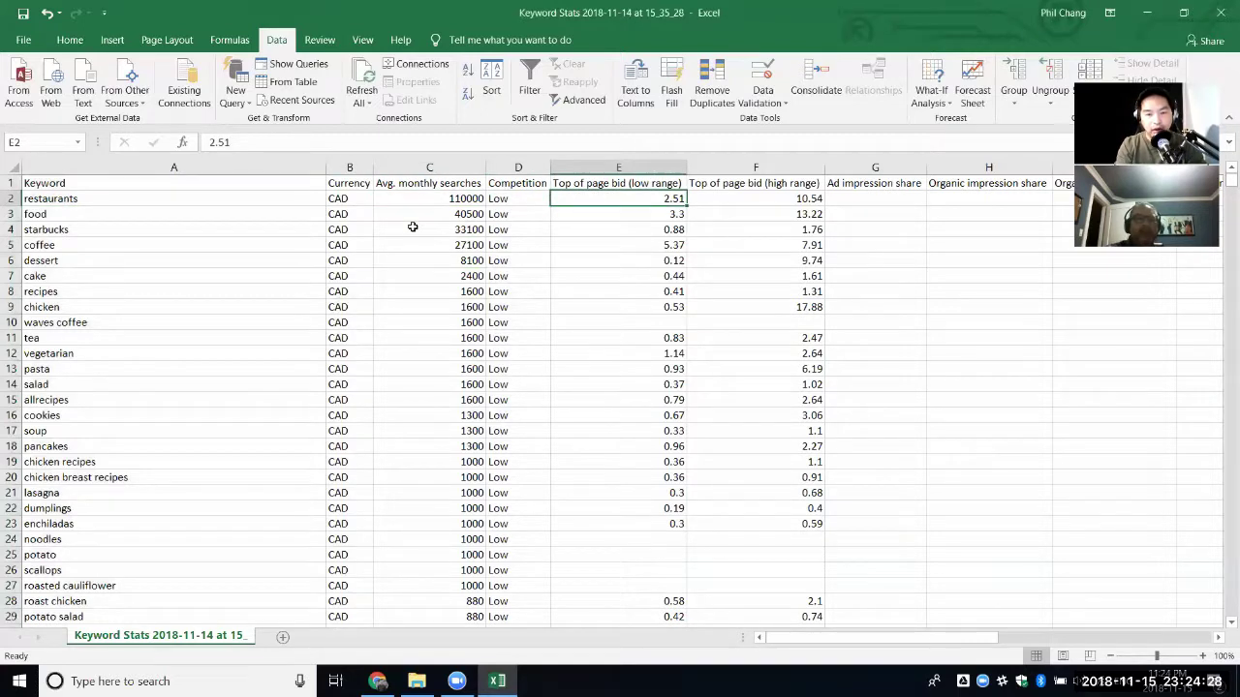
key(Right)
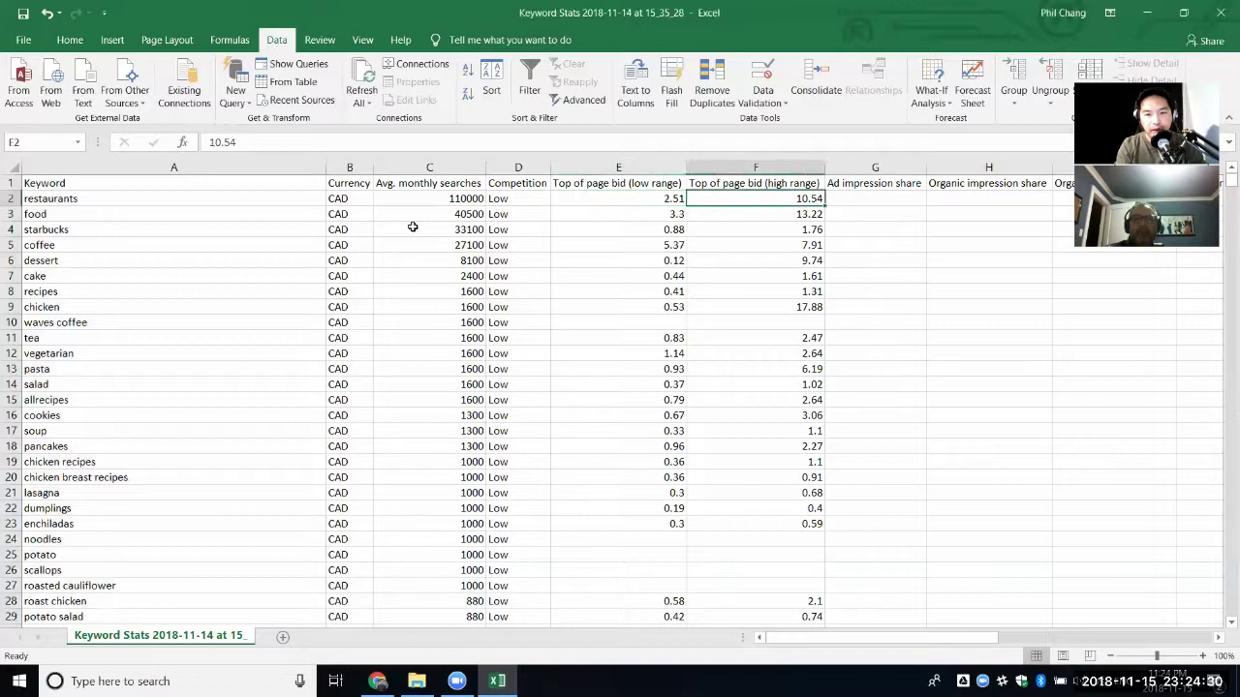
Step: Review the low-range and high-range top-of-page bid columns, checking the high-range bids for the first few keywords
click(620, 167)
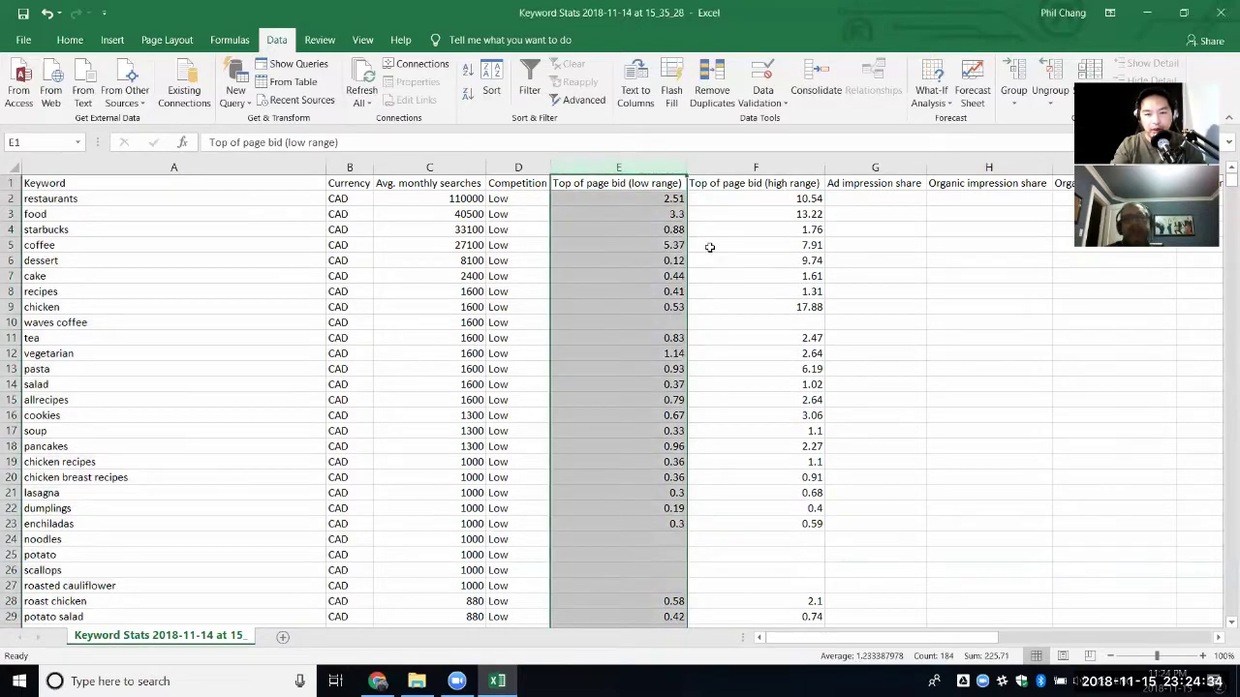
click(744, 243)
click(753, 168)
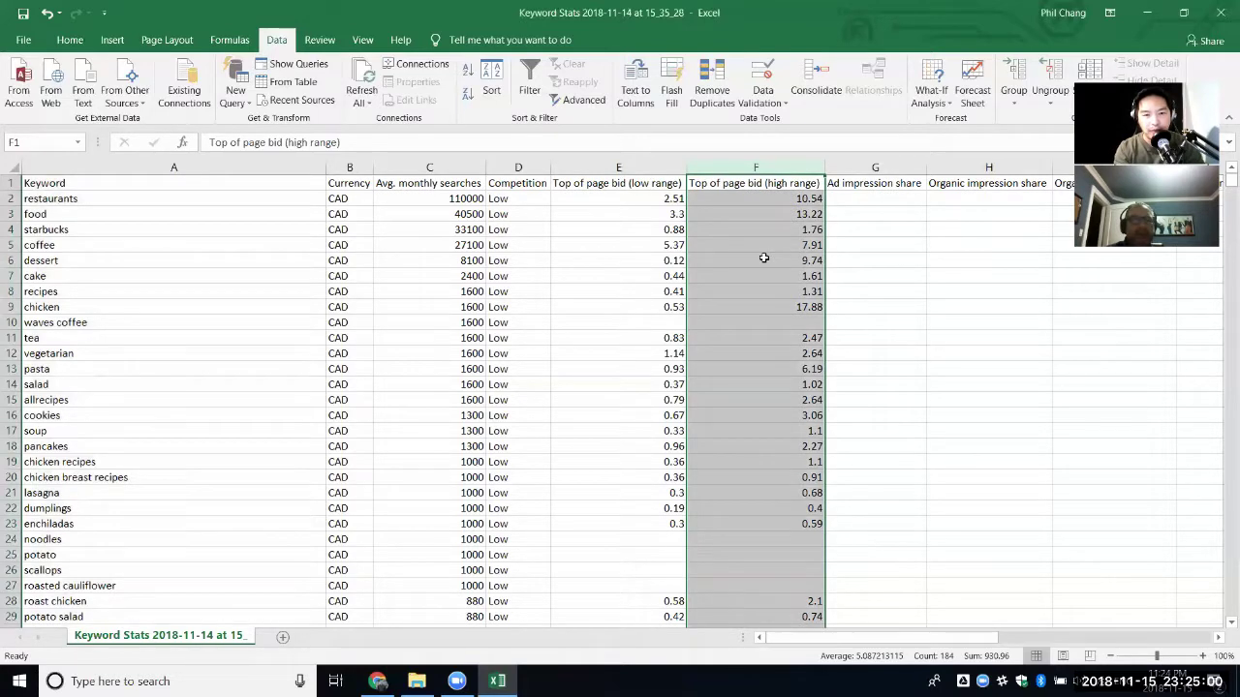
key(Down)
key(Down)
key(Down)
key(Down)
key(Up)
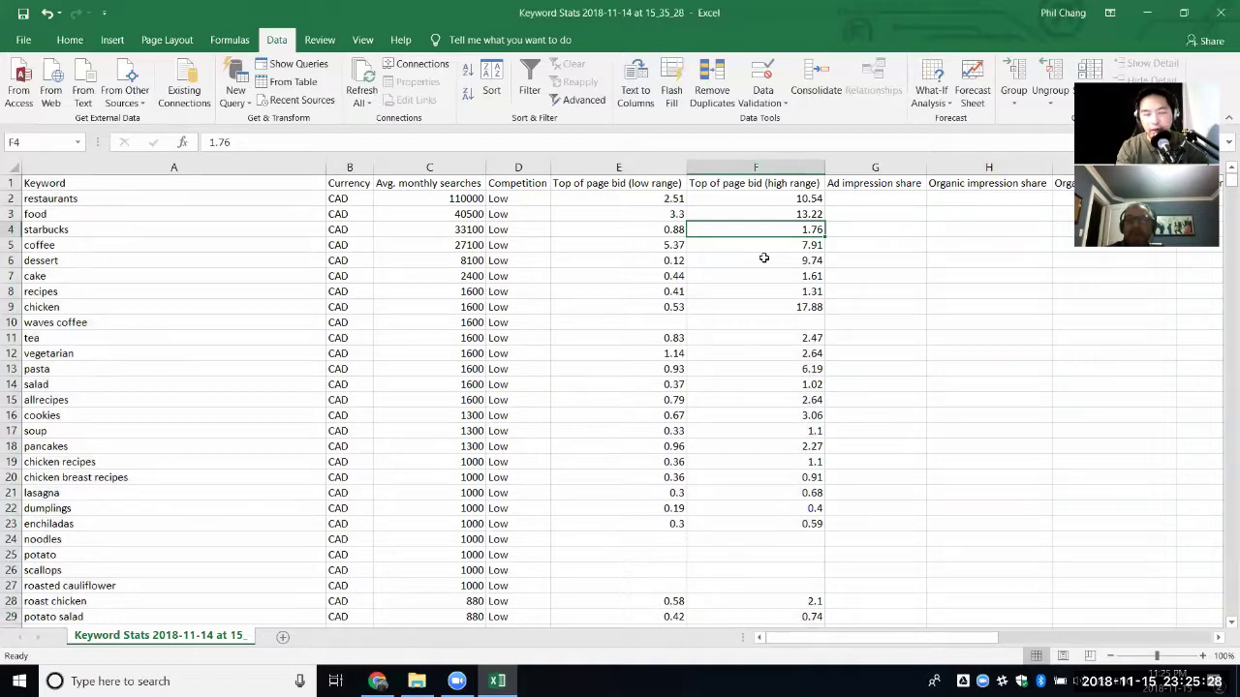
Step: Compare the "starbucks", "coffee", "dessert" and "cake" entries in the Keyword column
key(Down)
key(Down)
key(Left)
key(Home)
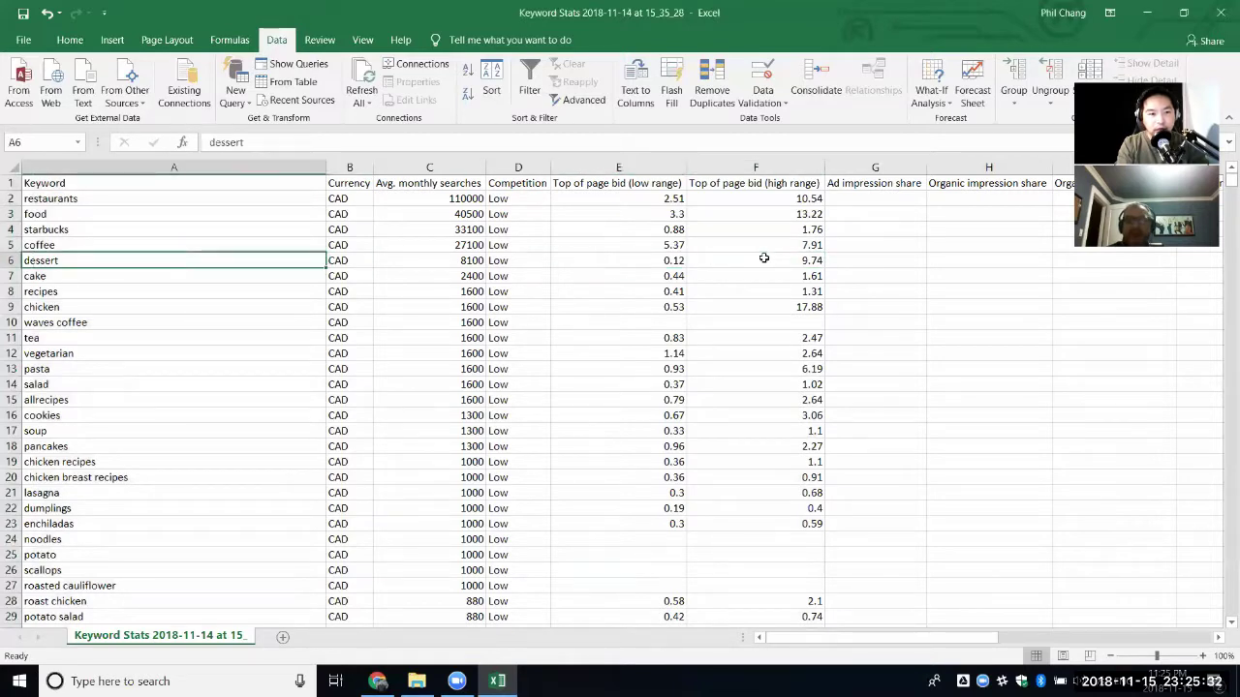
key(Up)
key(Up)
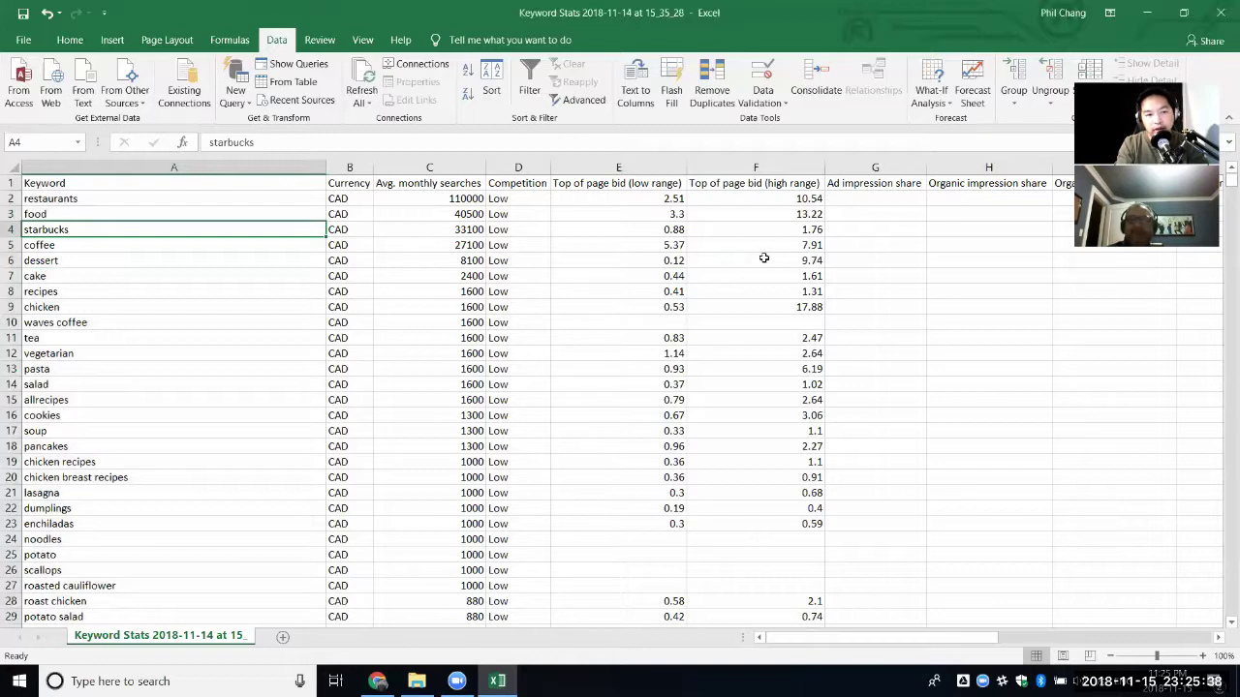
key(Down)
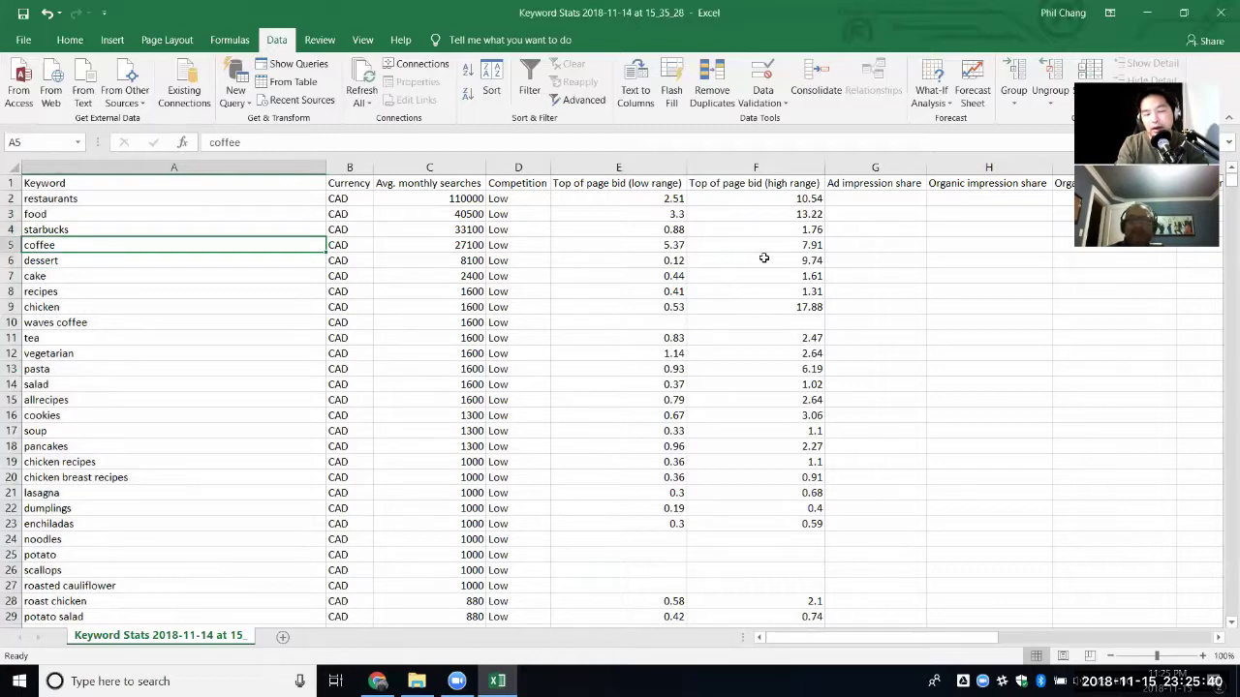
key(Down)
key(Down)
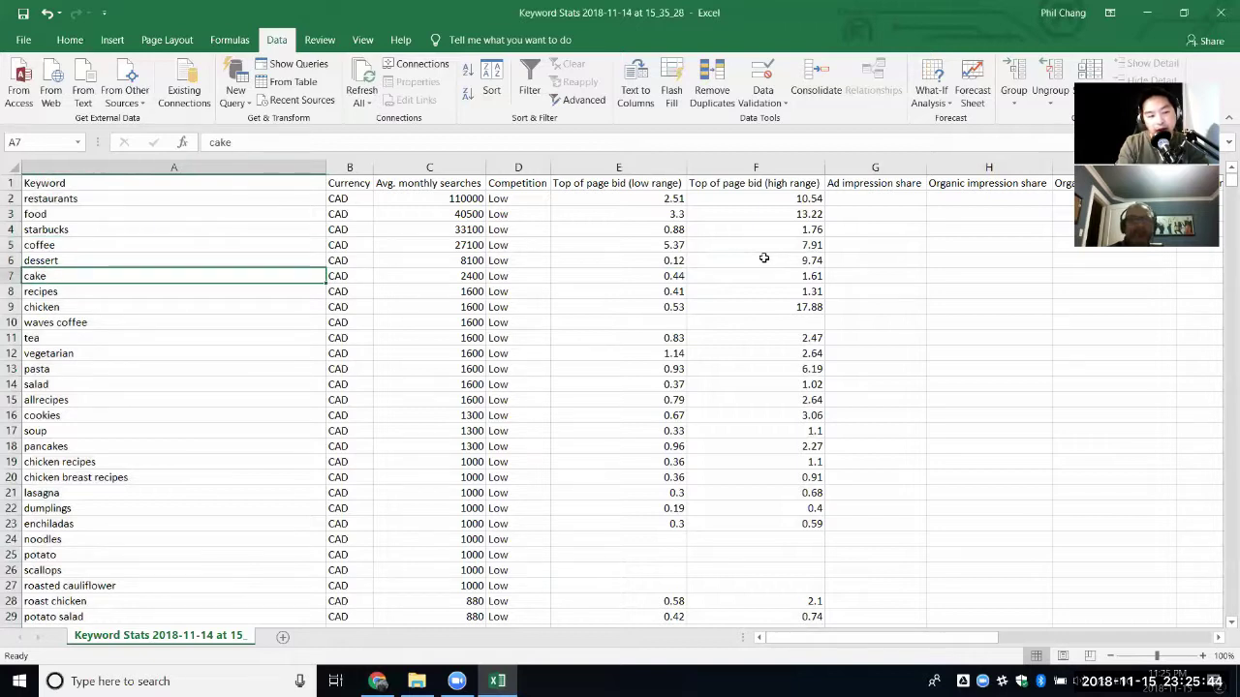
Step: Read through the Keyword column from "recipes" down to "artichoke", then go back to "espresso machine"
key(Down)
key(Down)
key(Down)
key(Down)
key(Down)
key(Down)
key(Down)
key(Down)
key(Down)
key(Down)
key(Down)
key(Down)
key(Down)
key(Down)
key(Down)
key(Down)
key(Down)
key(Down)
key(Down)
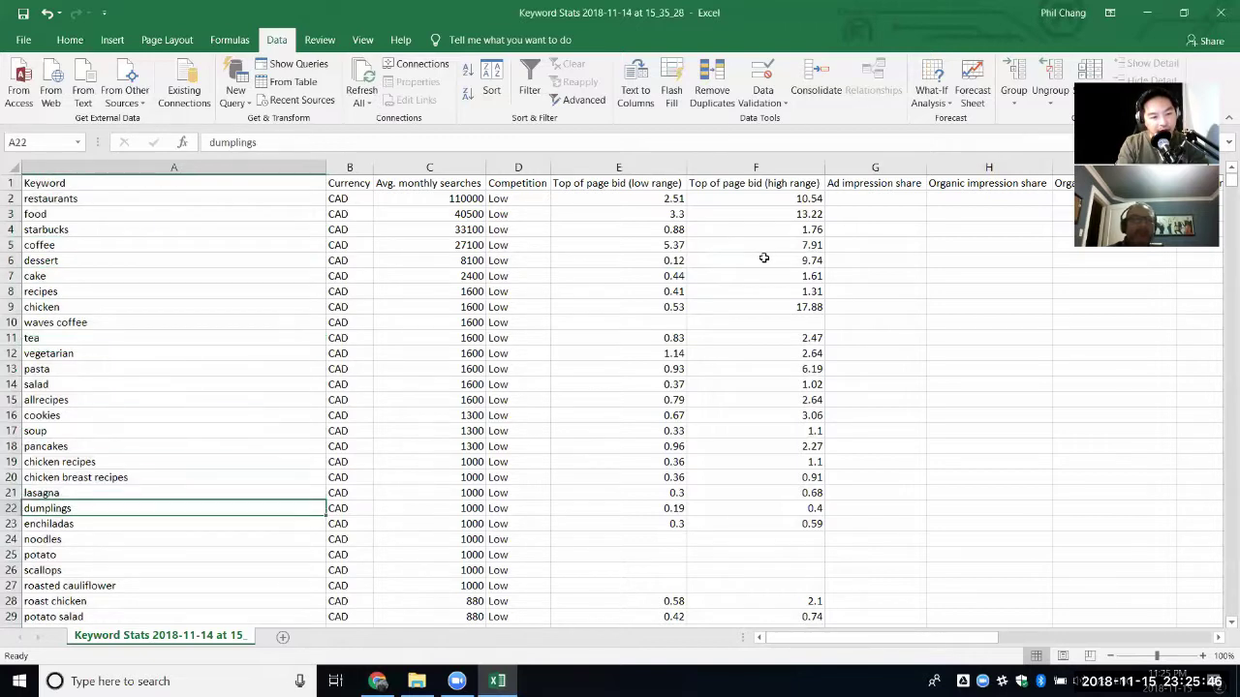
key(Down)
key(Down)
key(Down)
key(Down)
key(Down)
key(Down)
key(Down)
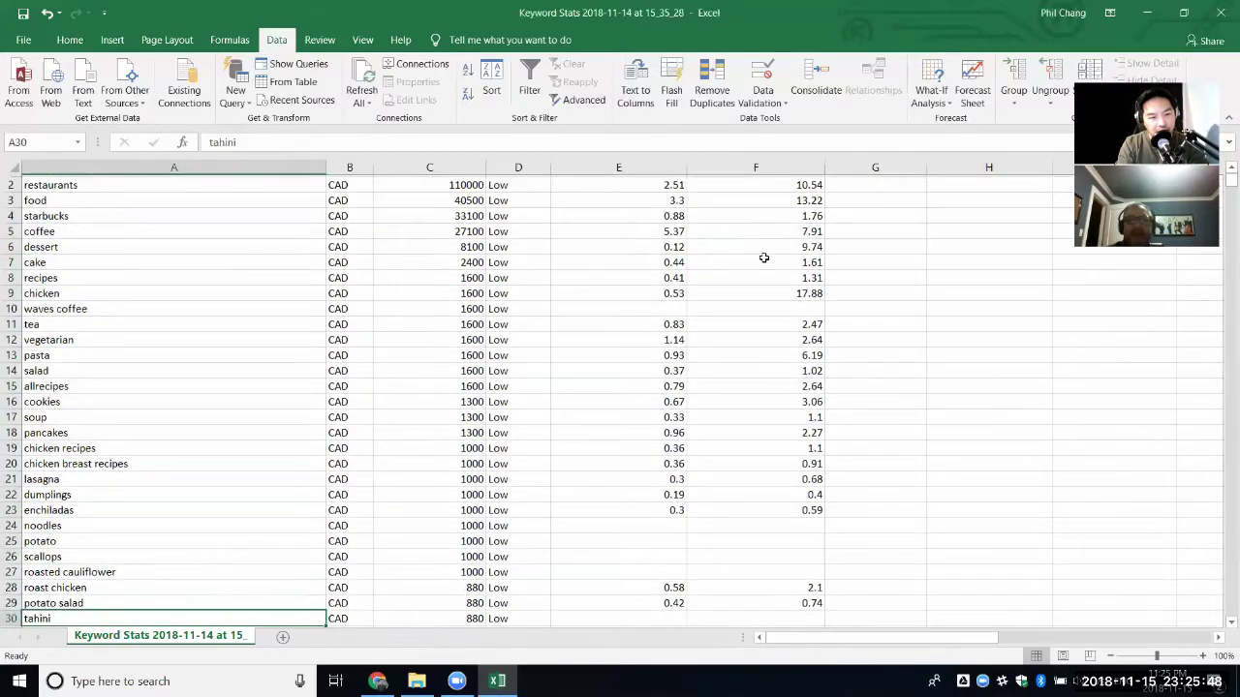
key(Down)
key(Down)
key(Down)
key(Down)
key(Down)
key(Down)
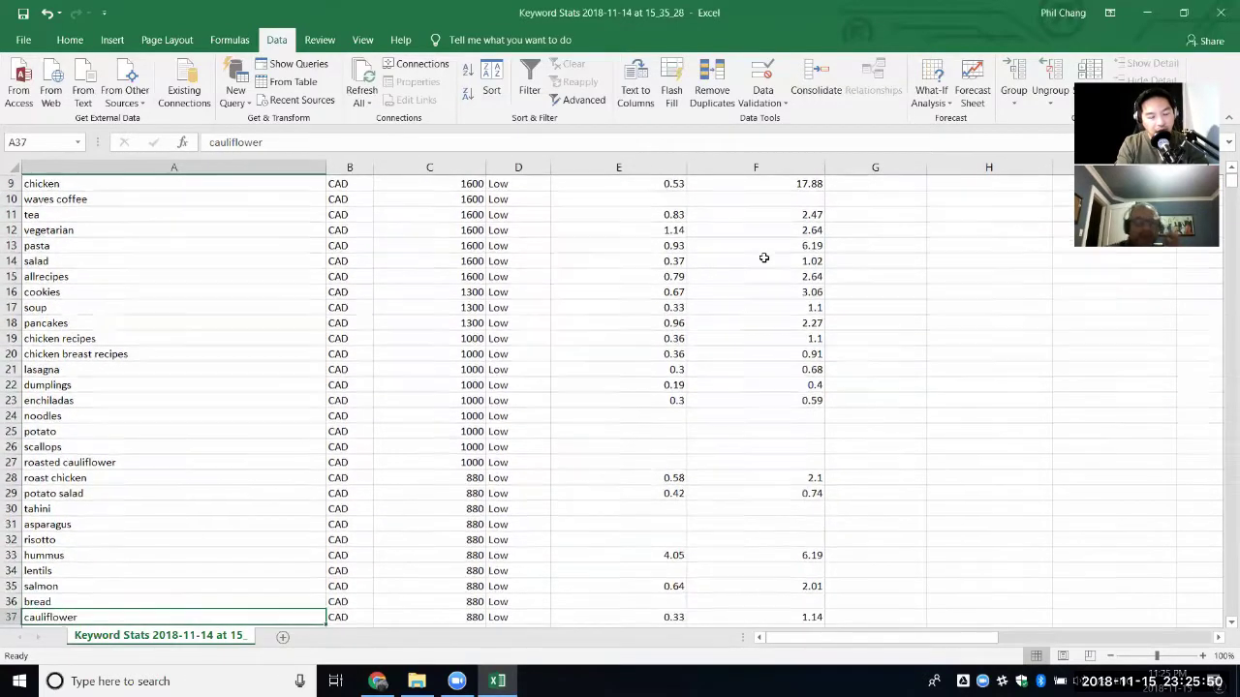
key(Down)
key(Down)
key(Down)
key(Down)
key(Down)
key(Down)
key(Down)
key(Down)
key(Down)
key(Down)
key(Down)
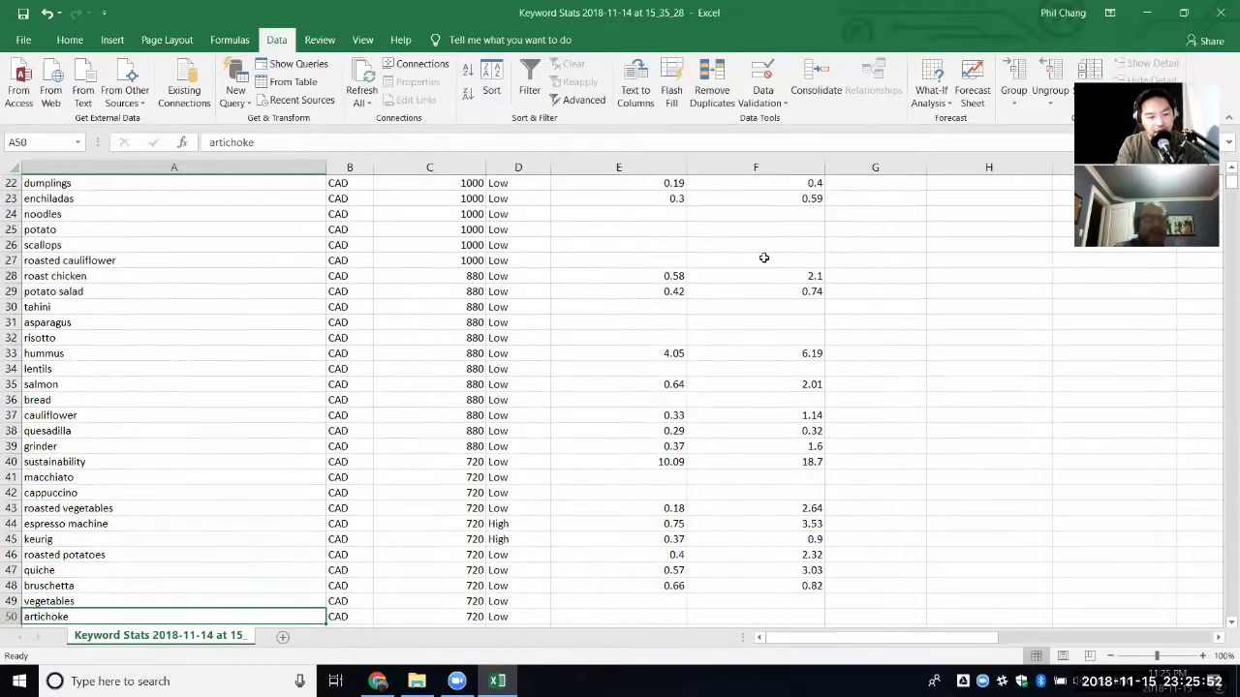
key(Up)
key(Up)
key(Up)
key(Up)
key(Up)
key(Up)
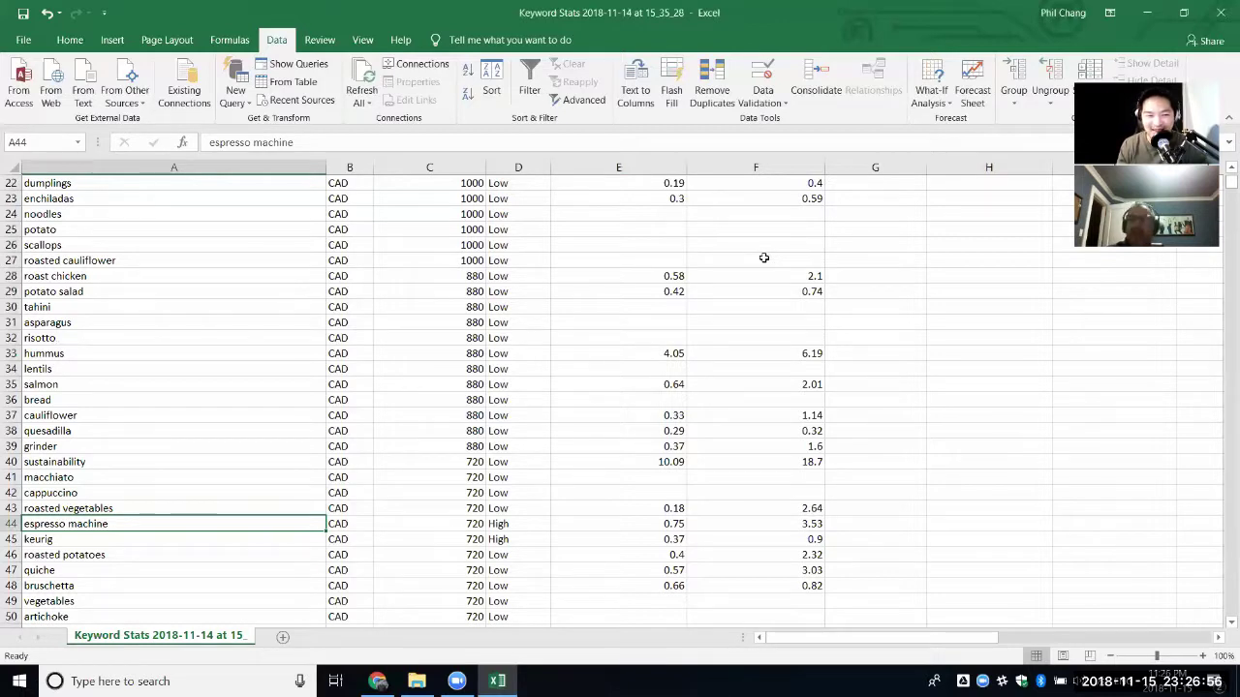
Step: Look over the keywords just below "espresso machine", then move back up the Keyword column to "dessert"
key(Down)
key(Down)
key(Down)
key(Down)
key(Down)
key(Down)
key(Down)
key(Down)
key(Down)
key(Up)
key(Up)
key(Up)
key(Up)
key(Up)
key(Up)
key(Up)
key(Up)
key(Up)
key(Up)
key(Up)
key(Up)
key(Up)
key(Up)
key(Up)
key(Up)
key(Up)
key(Up)
key(Up)
key(Up)
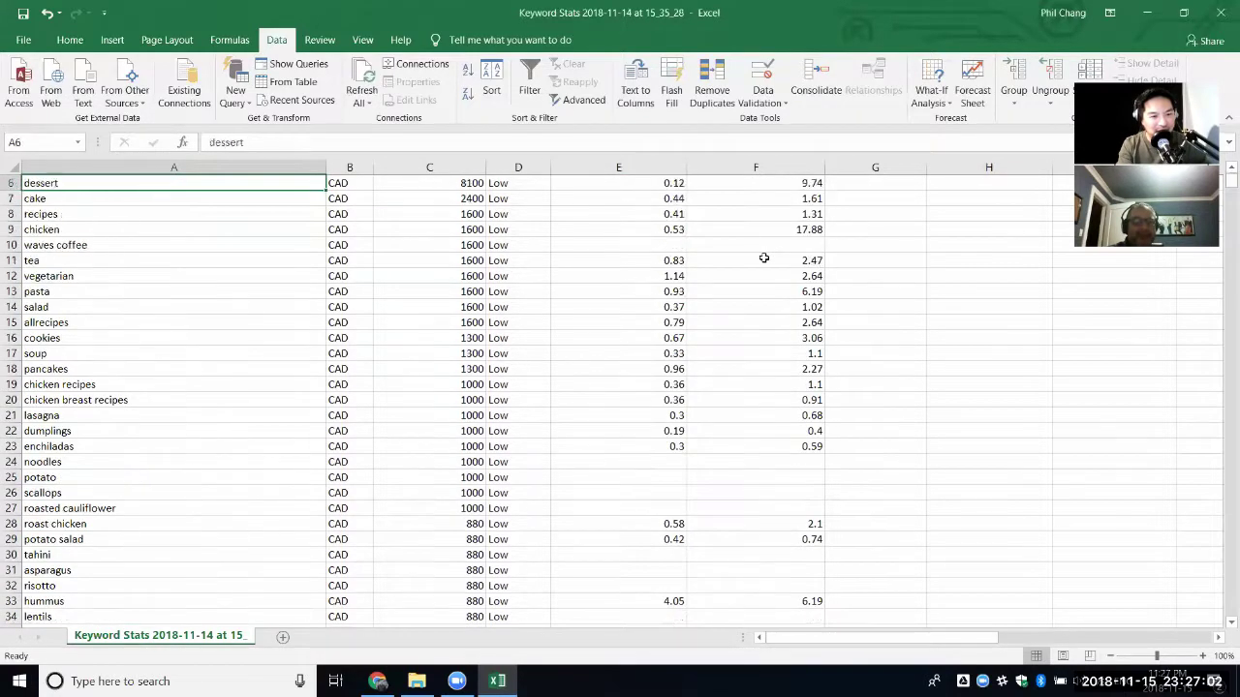
Step: Go back to the Keyword heading and read down the Keyword column as far as "soup"
key(Up)
key(Up)
key(Up)
key(Up)
key(Up)
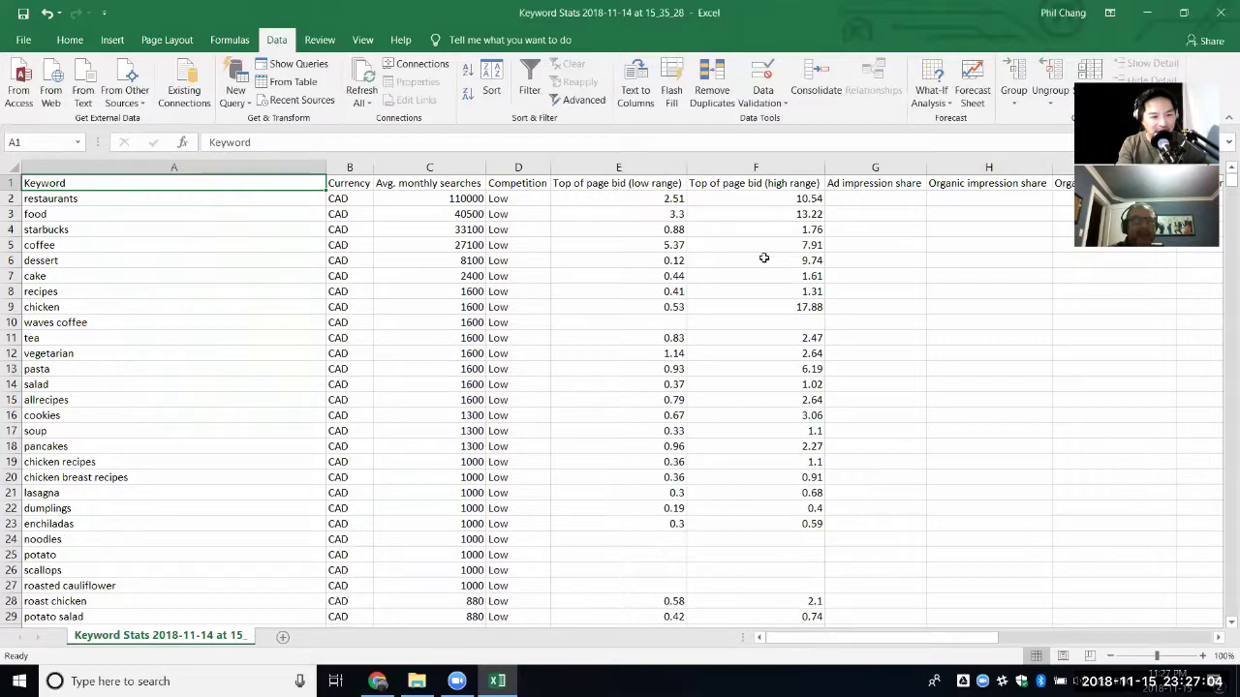
key(Down)
key(Down)
key(Down)
key(Down)
key(Down)
key(Down)
key(Down)
key(Down)
key(Down)
key(Down)
key(Down)
key(Down)
key(Down)
key(Down)
key(Down)
key(Down)
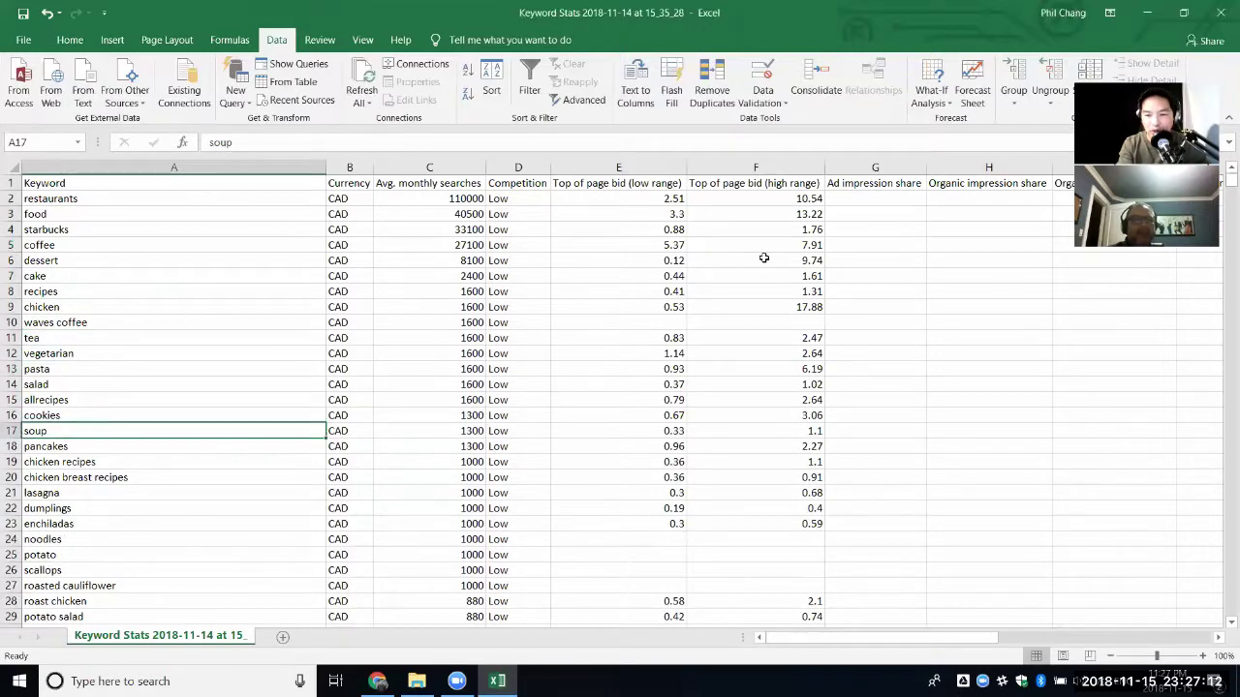
Step: Return to the Keyword heading and move across to the Avg. monthly searches heading
key(Up)
key(Up)
key(Up)
key(Up)
key(Up)
key(Up)
key(Up)
key(Up)
key(Up)
key(Up)
key(Up)
key(Up)
key(Up)
key(Up)
key(Up)
key(Up)
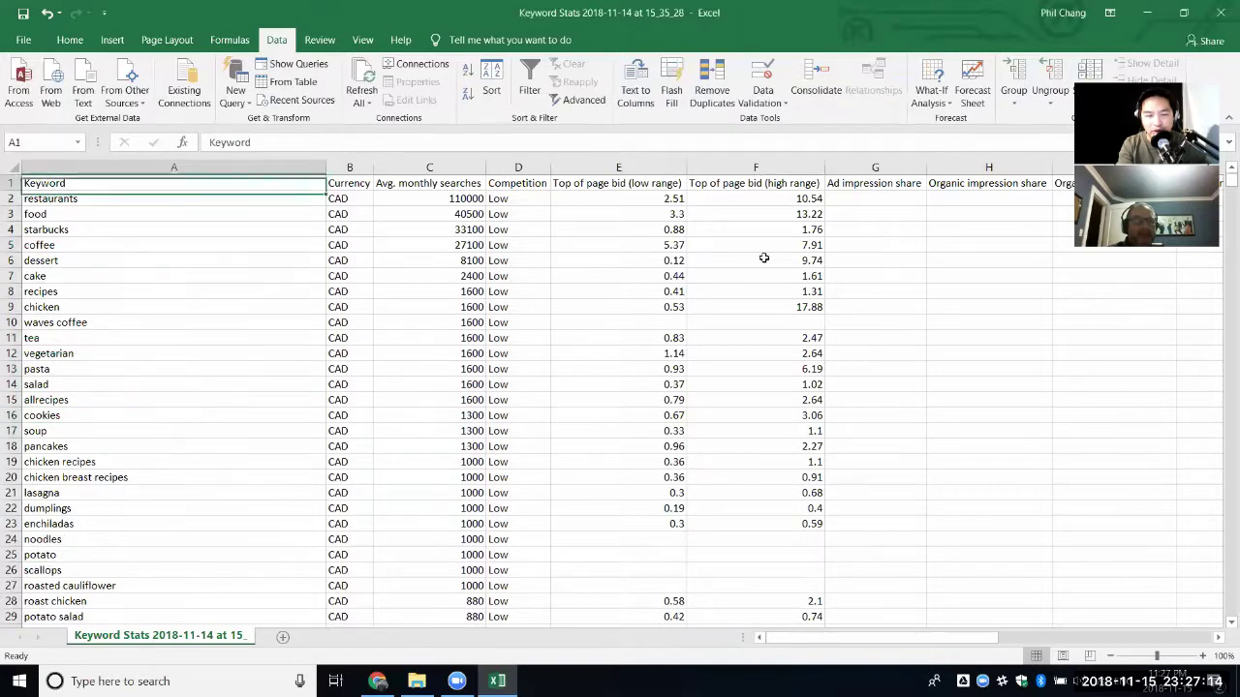
key(Right)
key(Right)
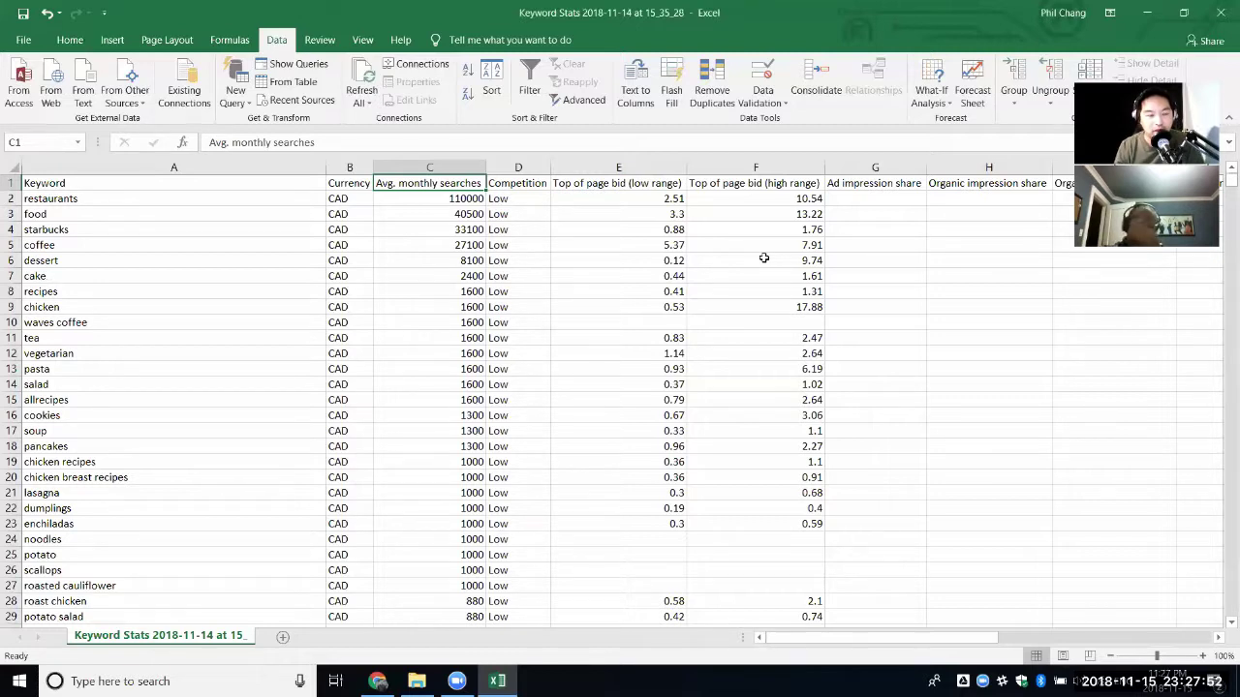
Step: Switch to Chrome and open the Google Ads Keyword Planner page in a new tab
click(378, 681)
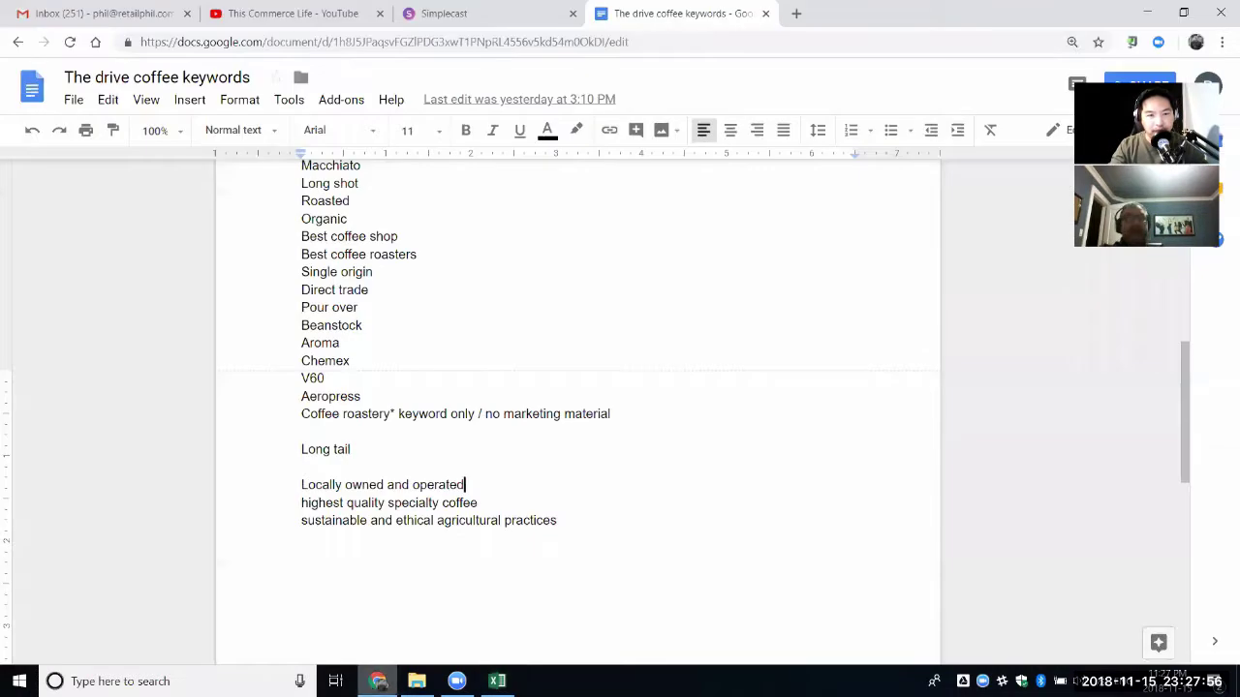
click(800, 14)
text(google.com)
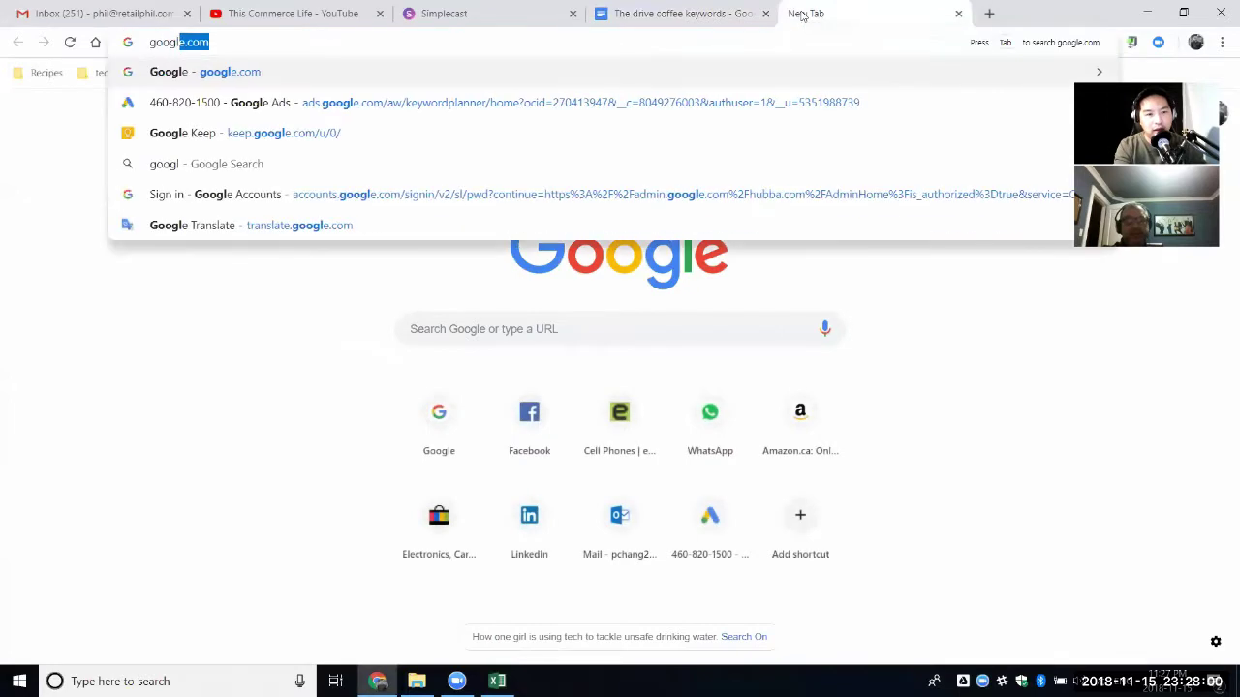
key(Down)
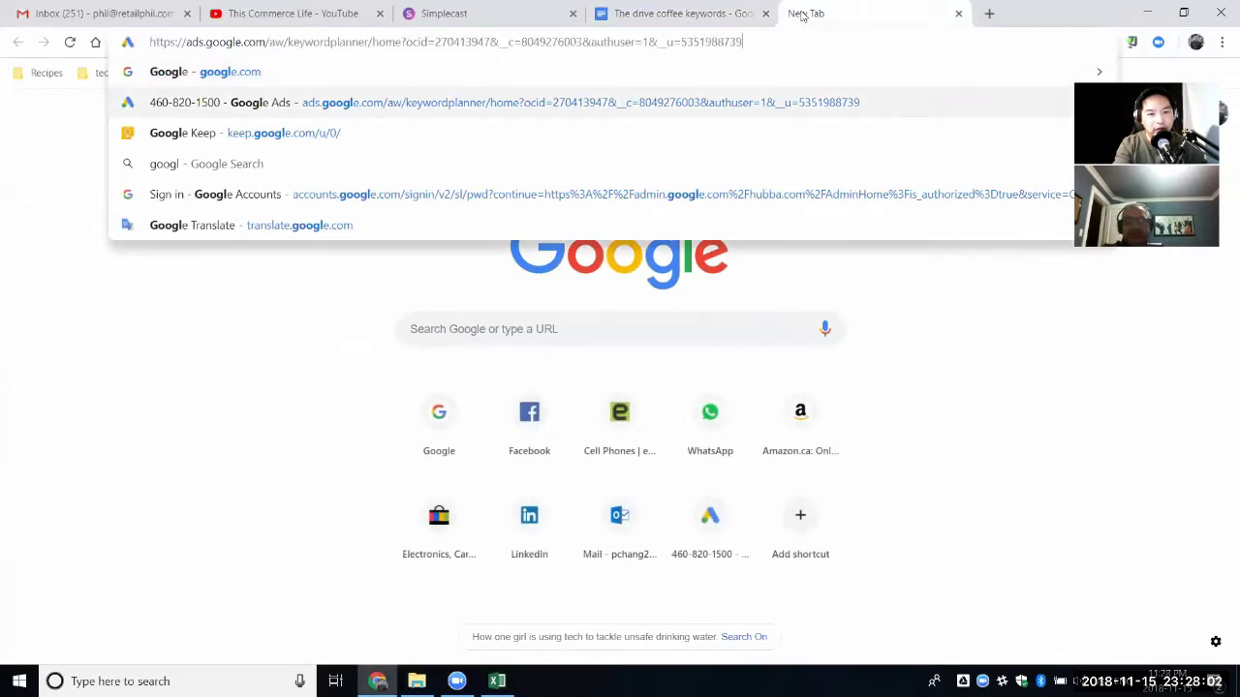
key(Return)
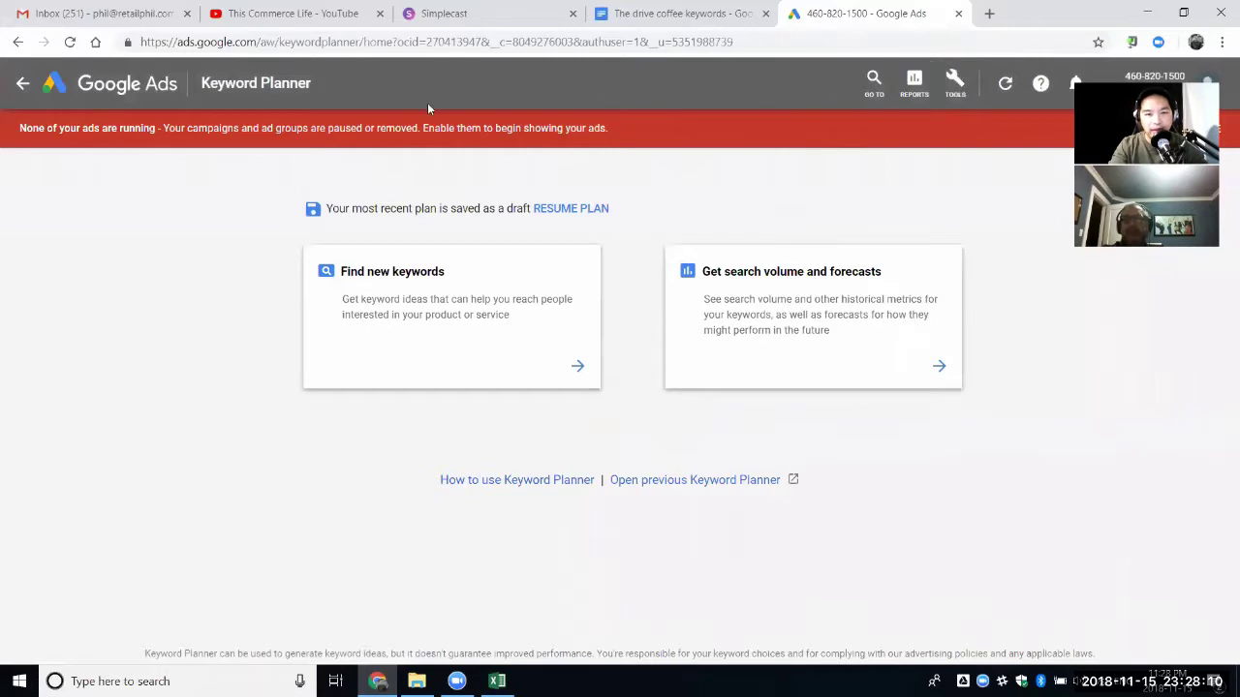
Step: Show the Google Ads campaign overview, reopen Keyword Planner from there and start Find new keywords
click(124, 88)
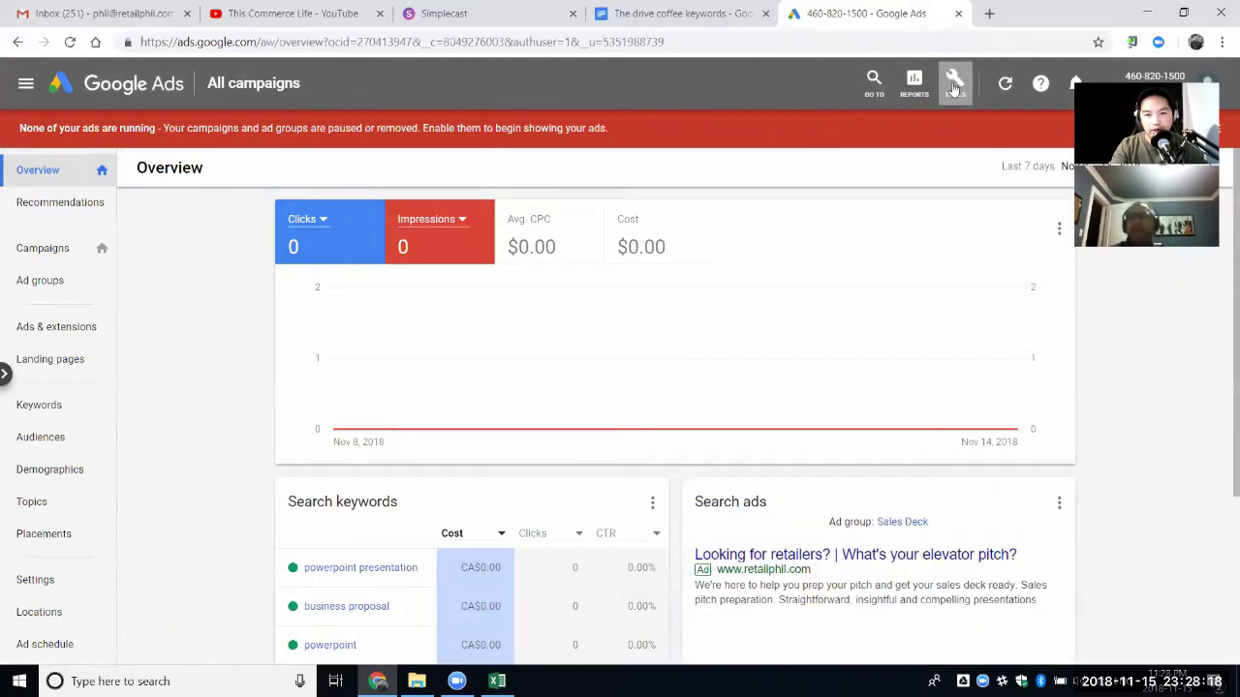
click(953, 87)
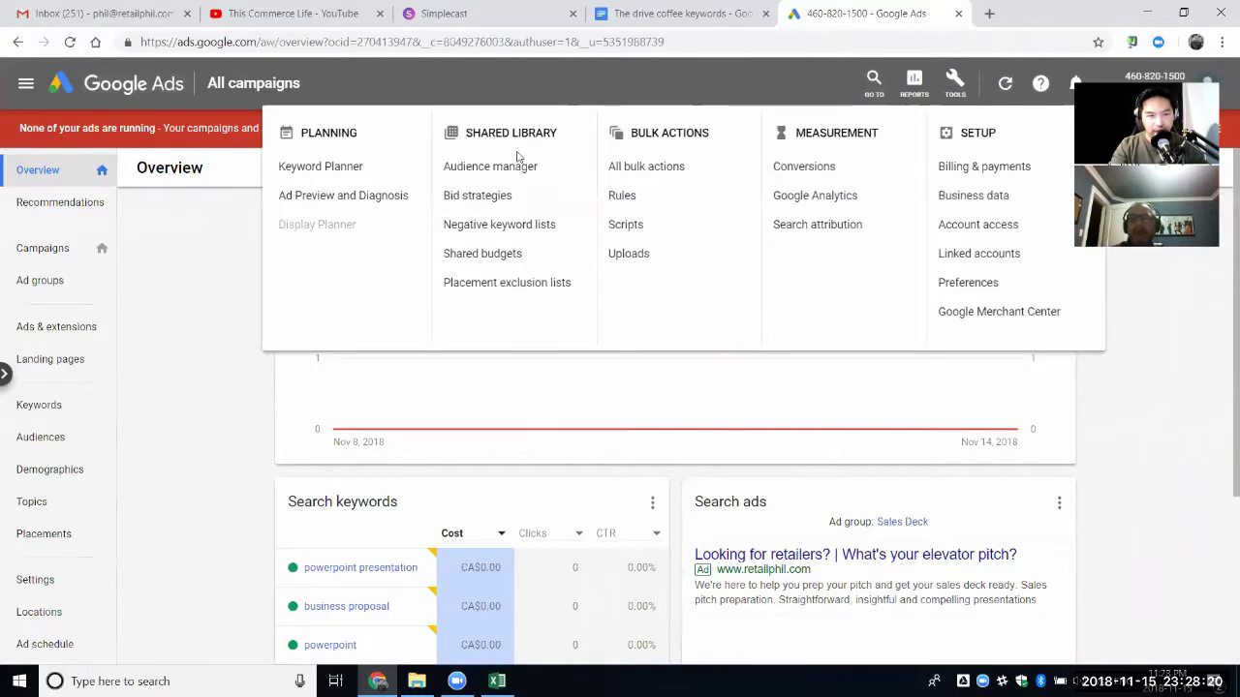
click(340, 171)
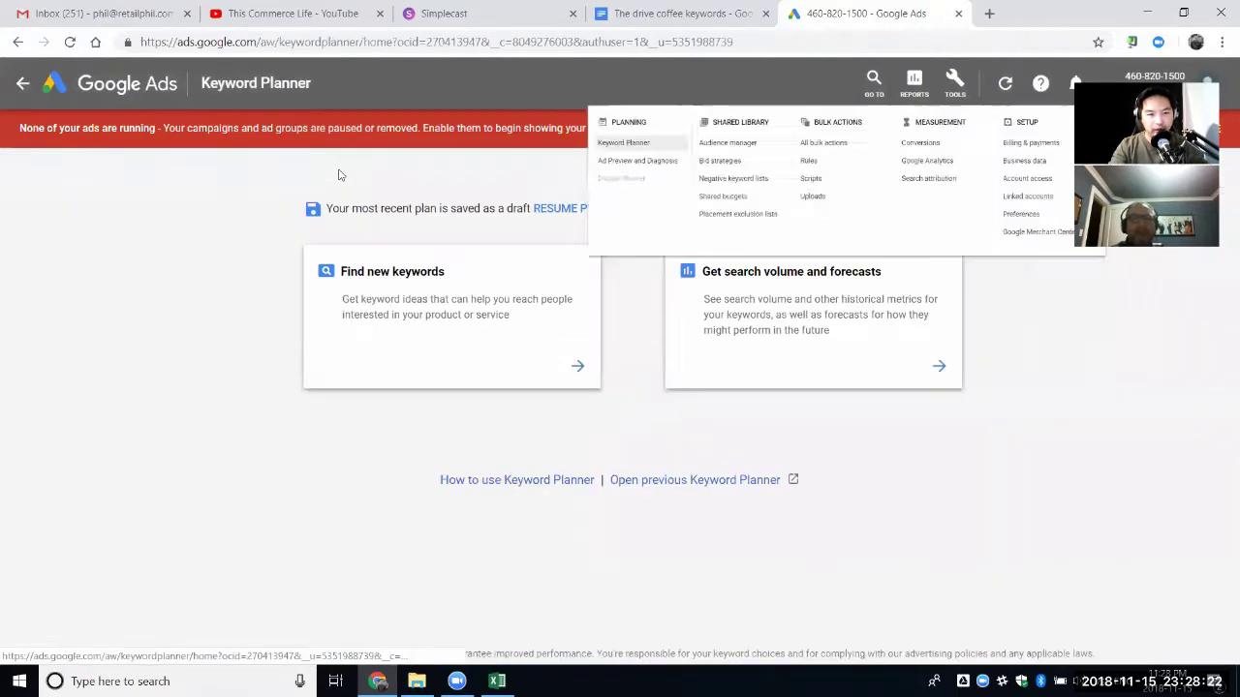
click(378, 281)
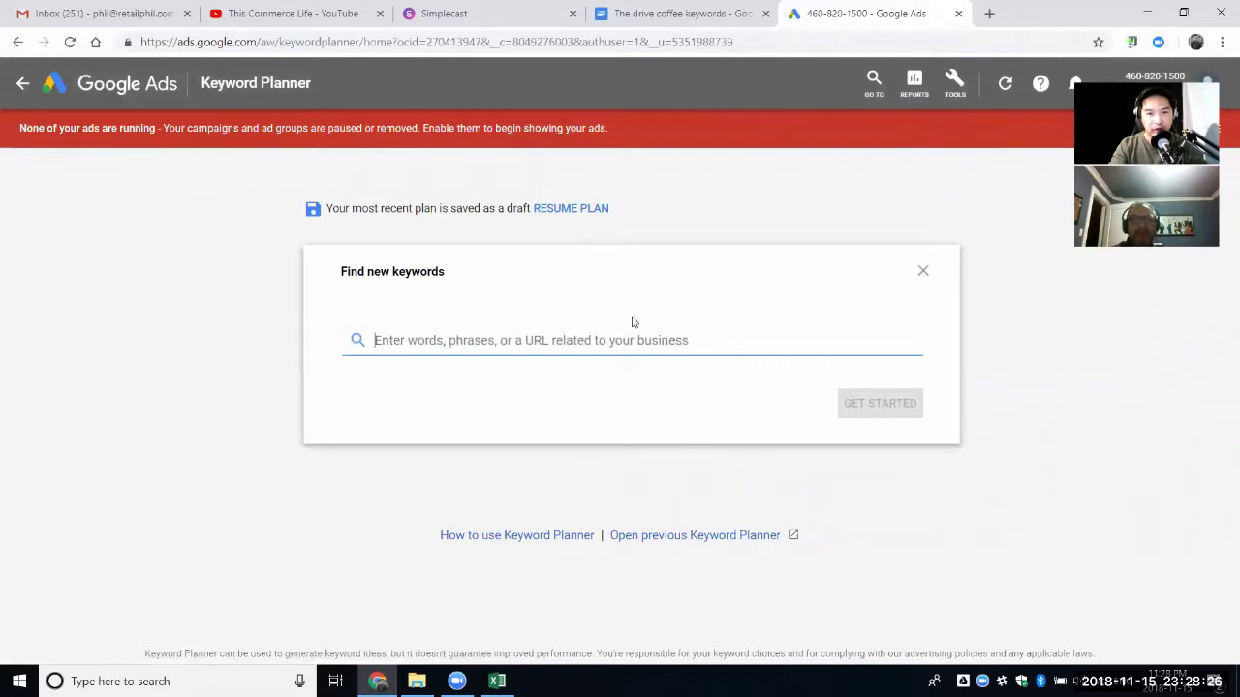
Step: Copy the keywords "restaurants" through "vegetarian" from the Excel Keyword column into Find new keywords in Chrome
click(497, 681)
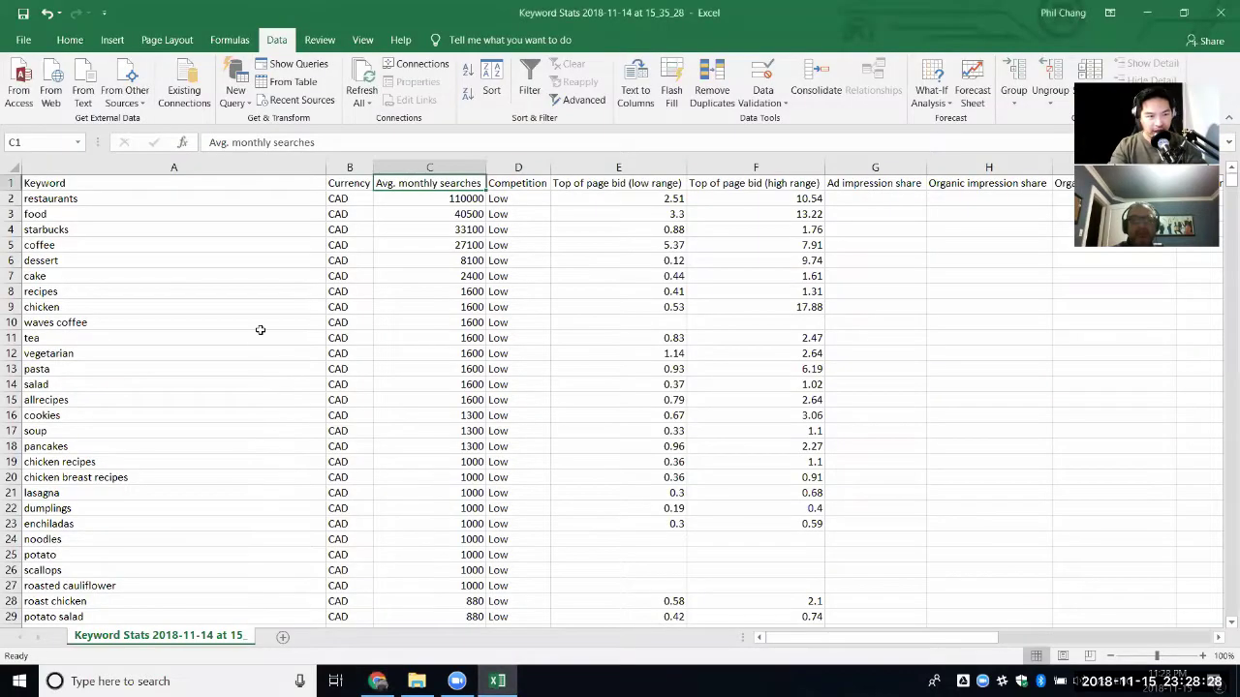
click(207, 204)
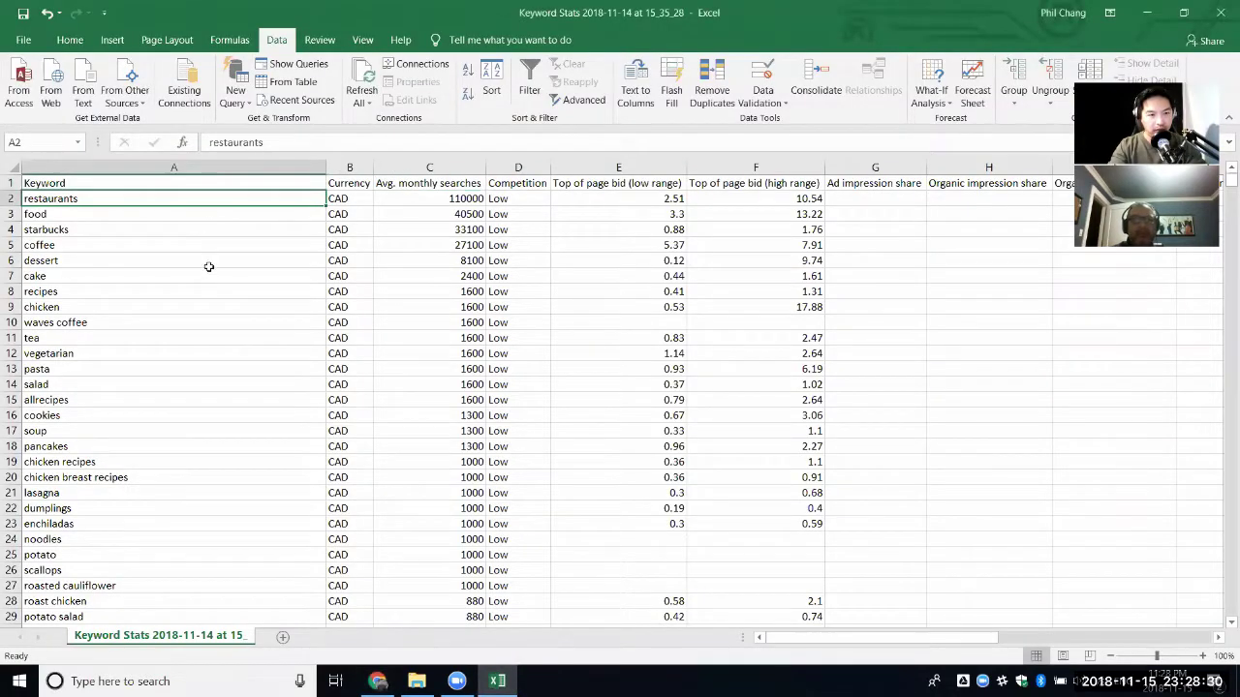
shift+click(205, 348)
key(ctrl+c)
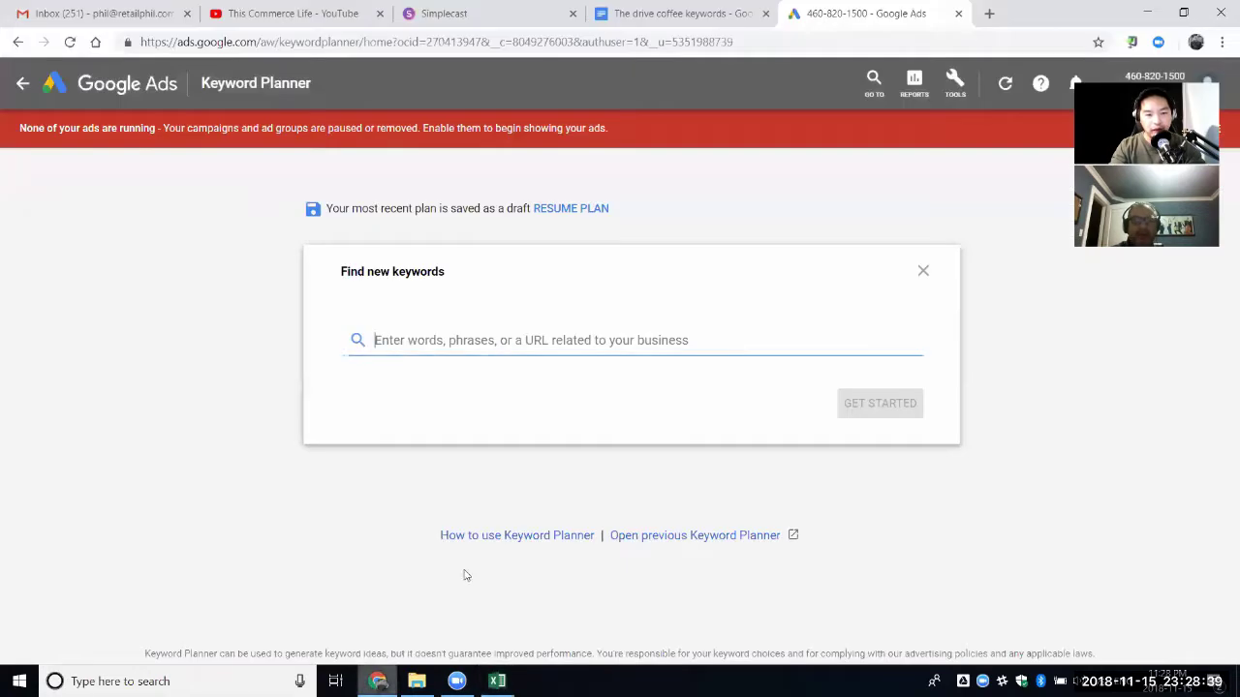
click(377, 681)
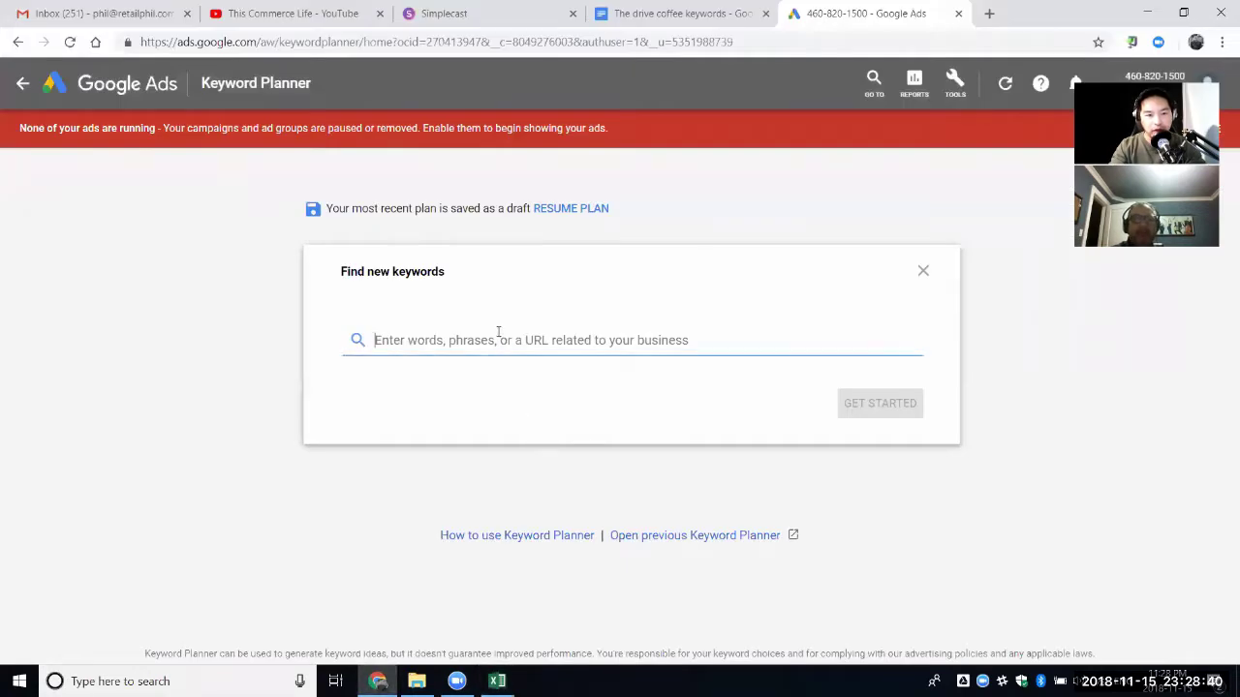
key(ctrl+v)
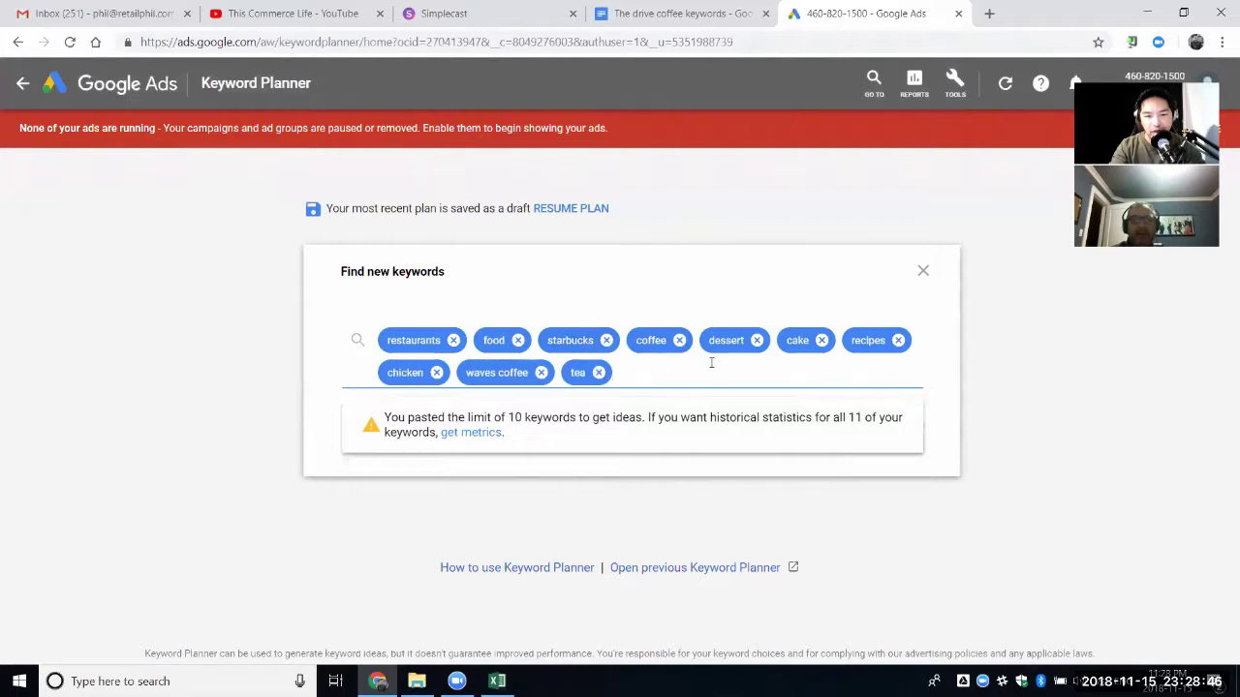
Step: Remove "chicken" and "waves coffee" from the seed keywords, add "cartems" and generate the keyword ideas
click(436, 371)
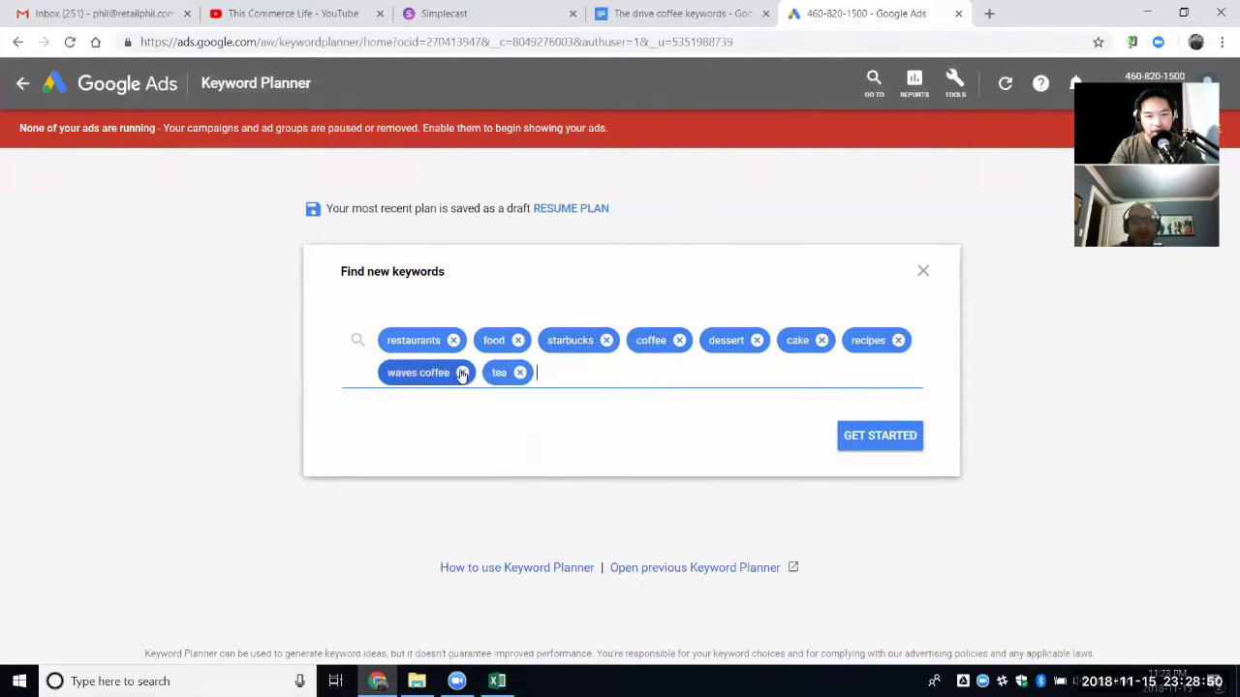
click(462, 373)
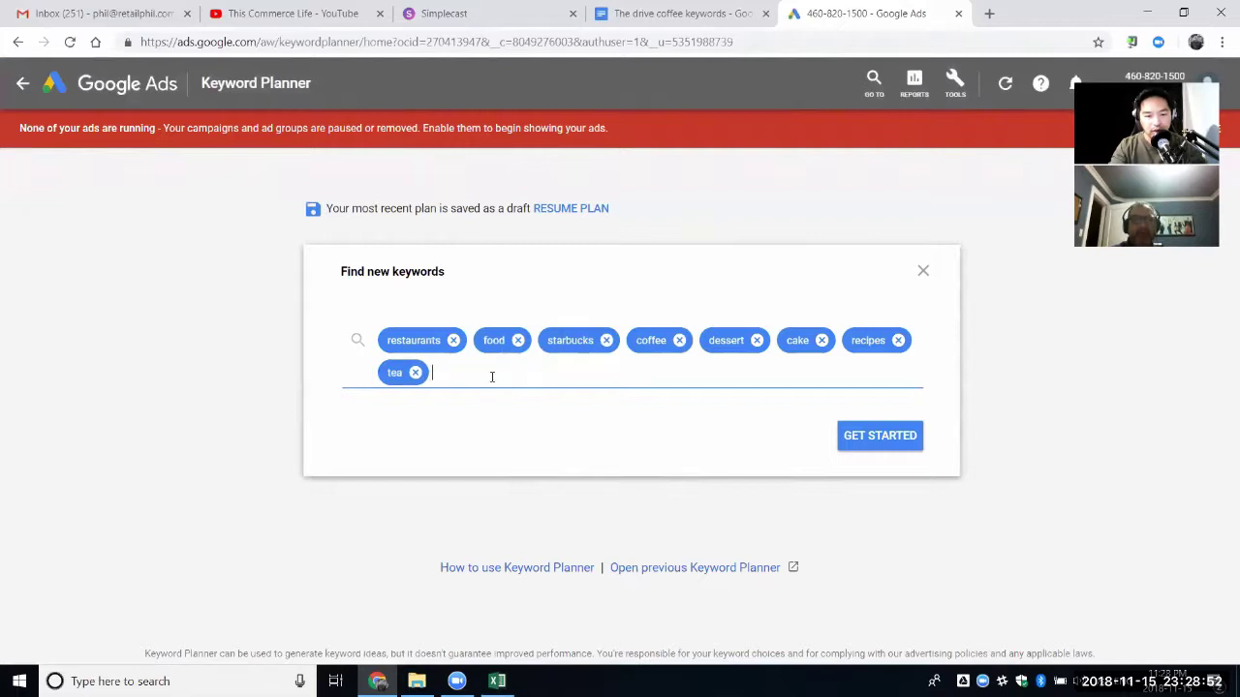
text(cartems)
key(Return)
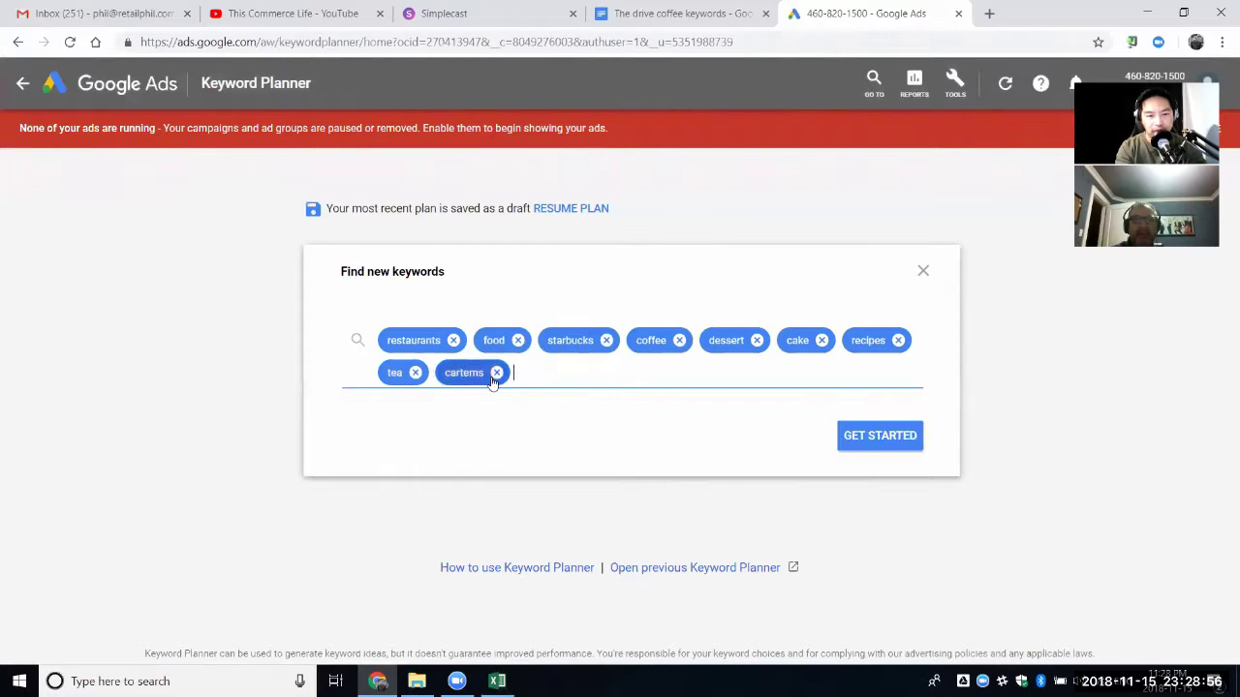
click(884, 435)
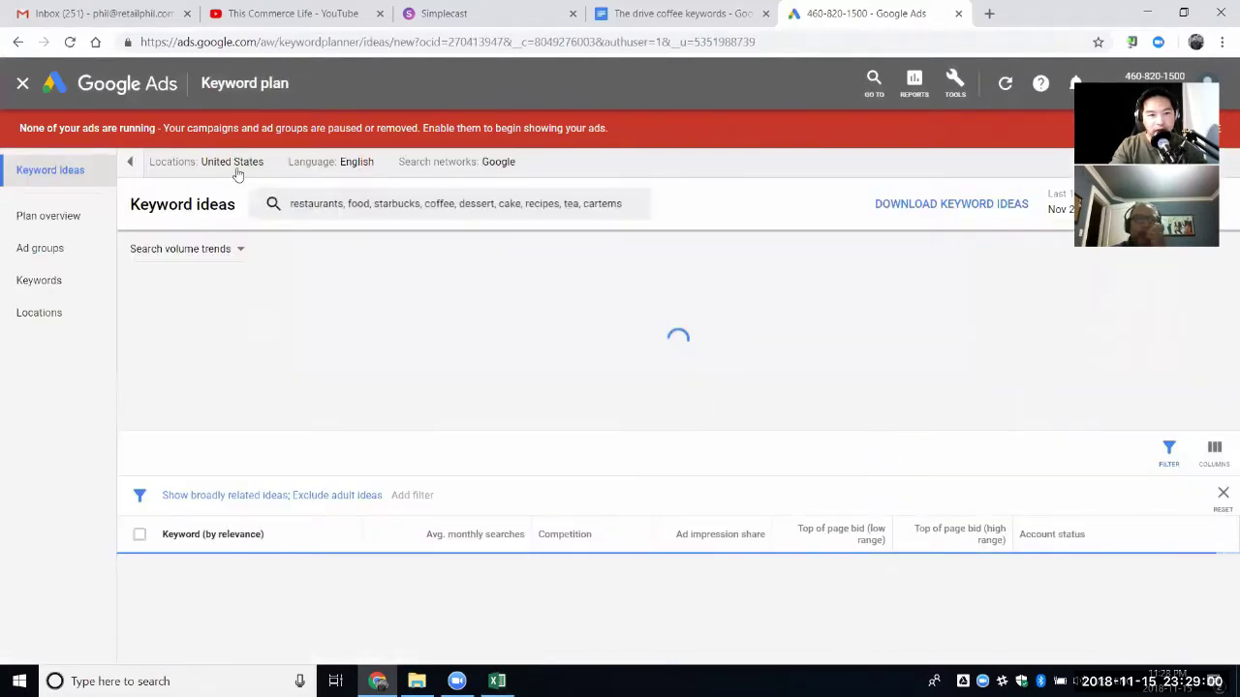
Step: Replace the United States target location with the city of Vancouver, British Columbia, Canada
click(216, 164)
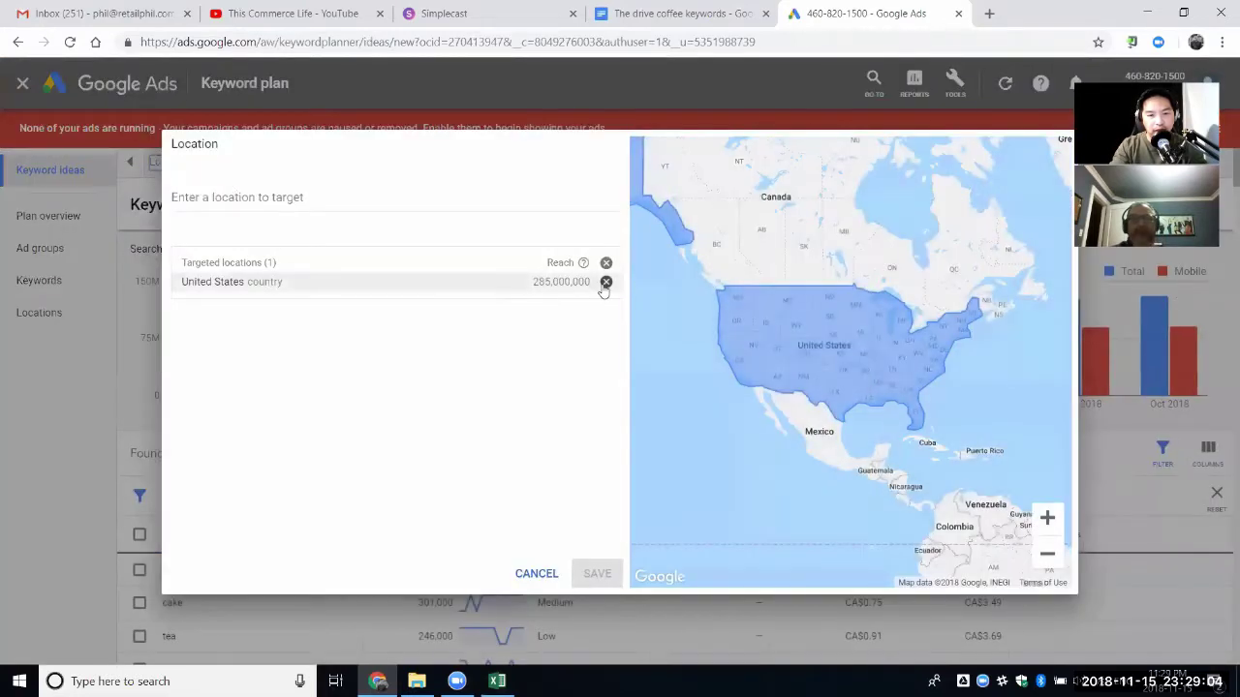
click(606, 281)
click(290, 198)
text(vancouver)
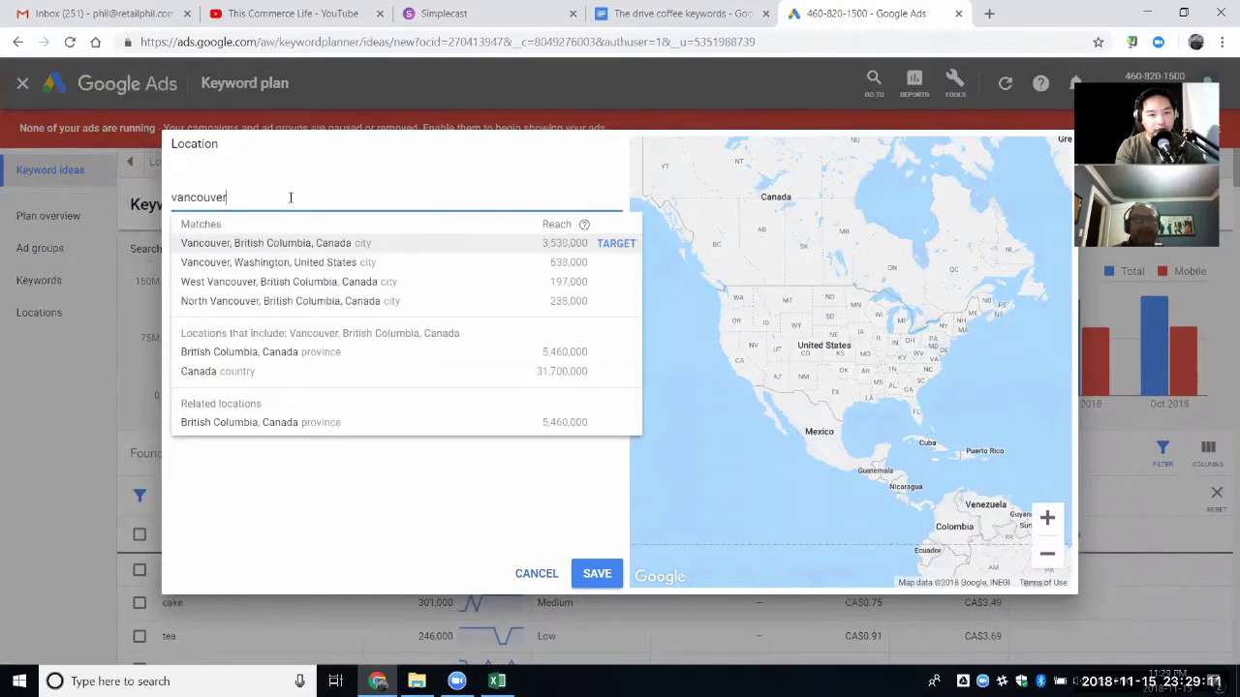
click(316, 248)
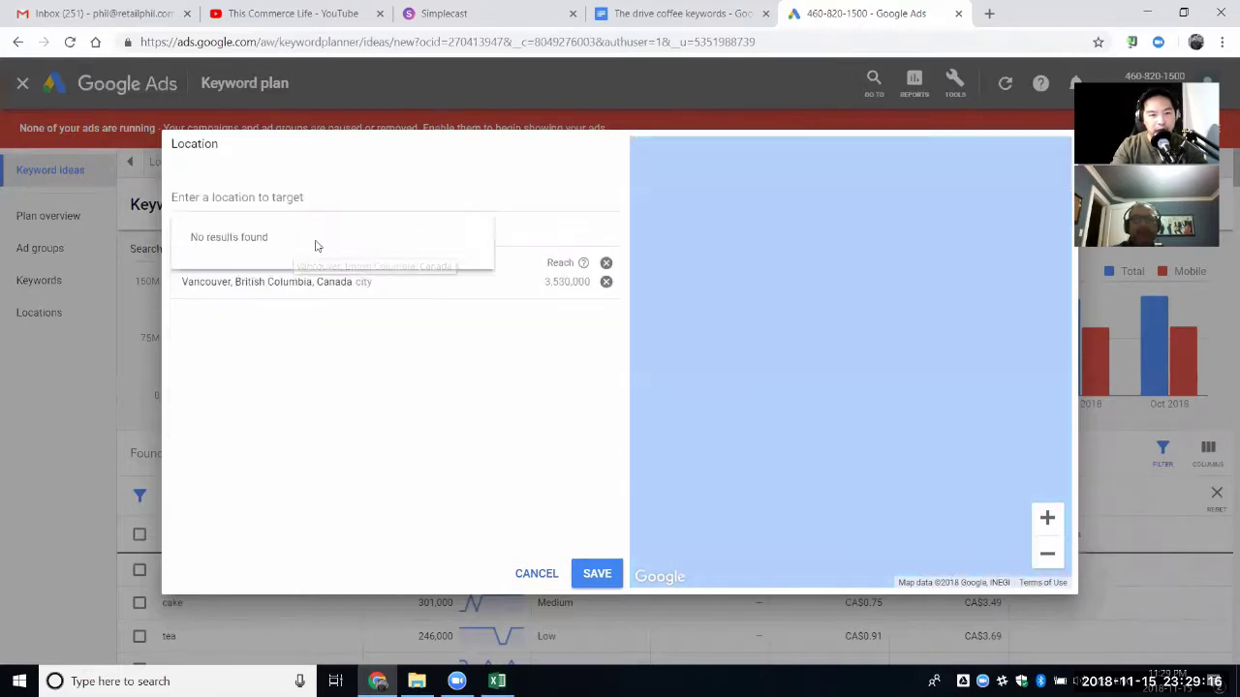
Step: Try to find East Vancouver as an additional target location, and clear the entry
click(283, 199)
text(east)
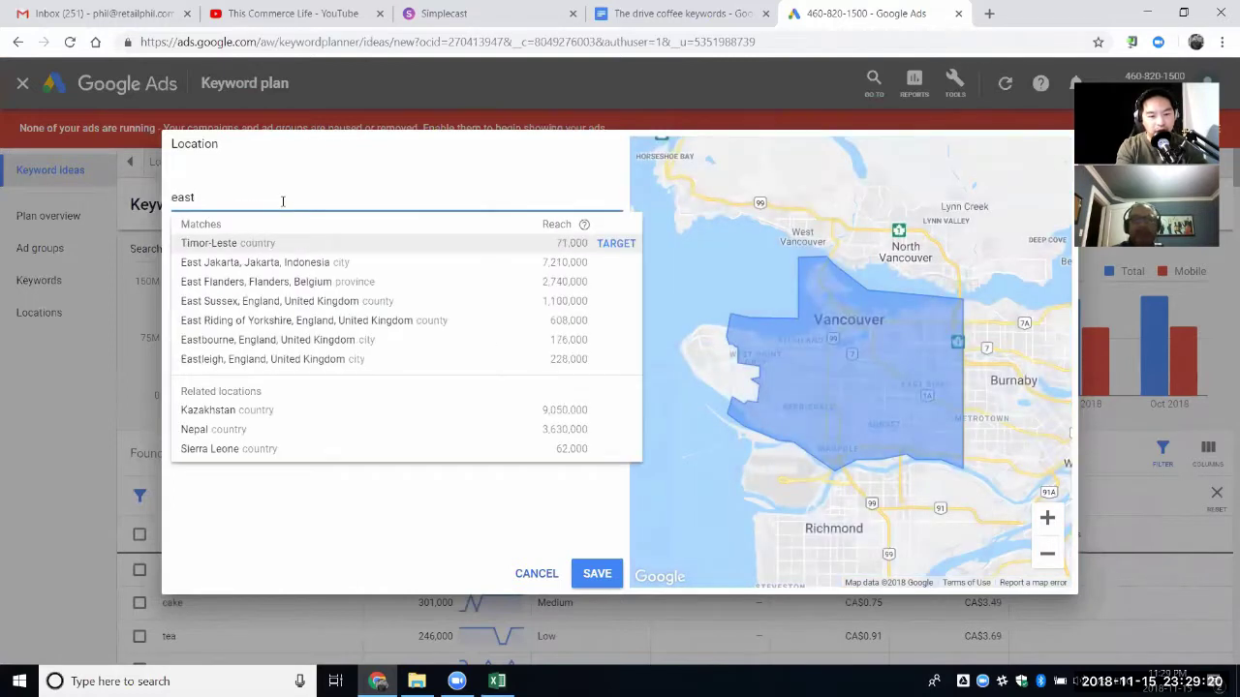
text( vancouve)
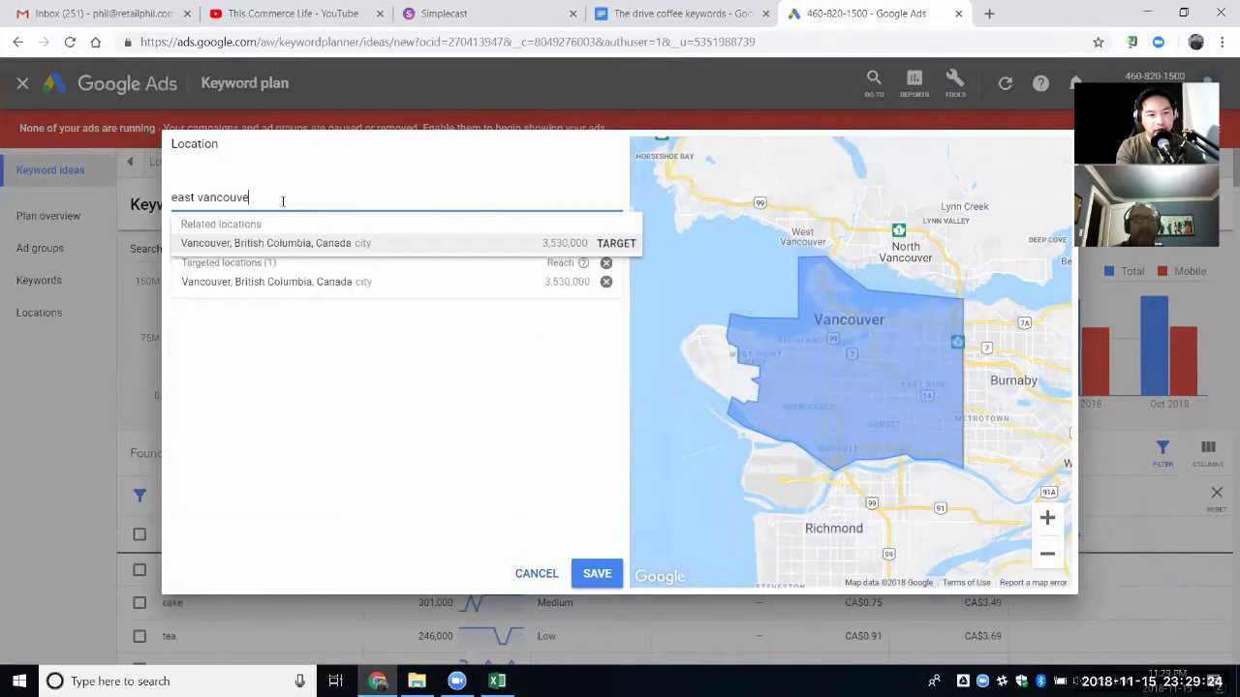
key(BackSpace)
key(BackSpace)
key(BackSpace)
key(BackSpace)
key(BackSpace)
key(BackSpace)
key(BackSpace)
key(BackSpace)
key(BackSpace)
key(BackSpace)
key(BackSpace)
key(BackSpace)
key(BackSpace)
key(BackSpace)
Step: Look up Burnaby among the target locations, and clear the entry without adding it
text(burnh)
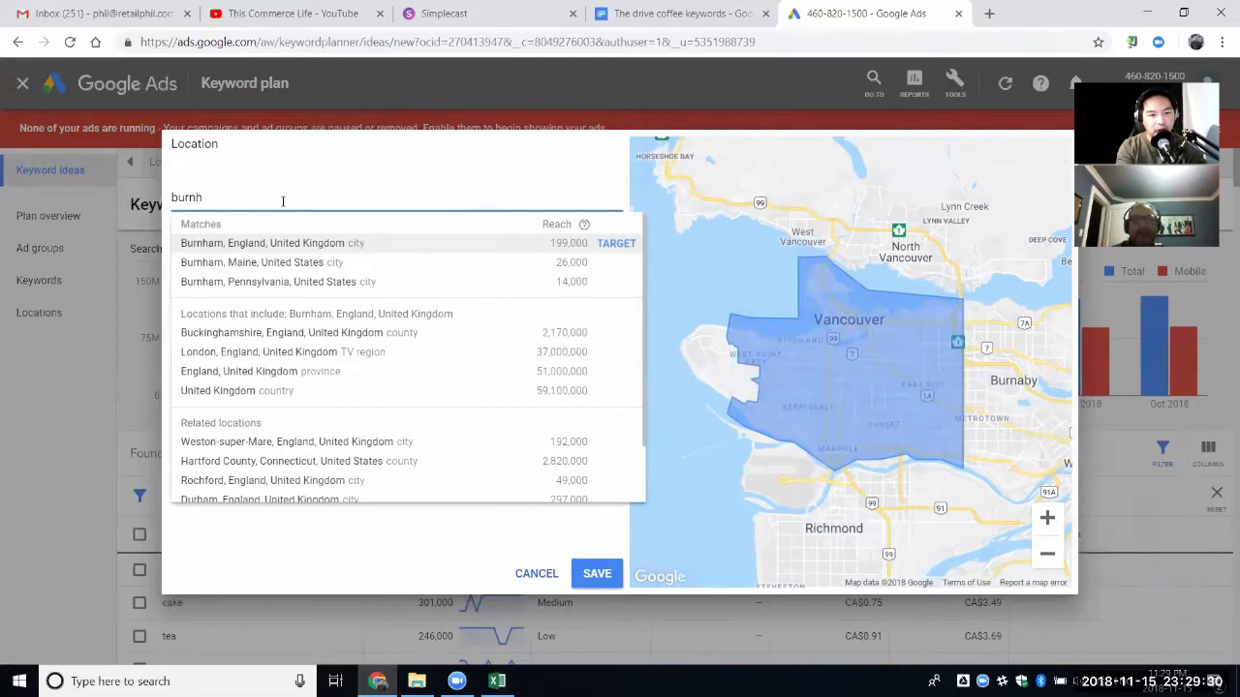
key(BackSpace)
text(aby)
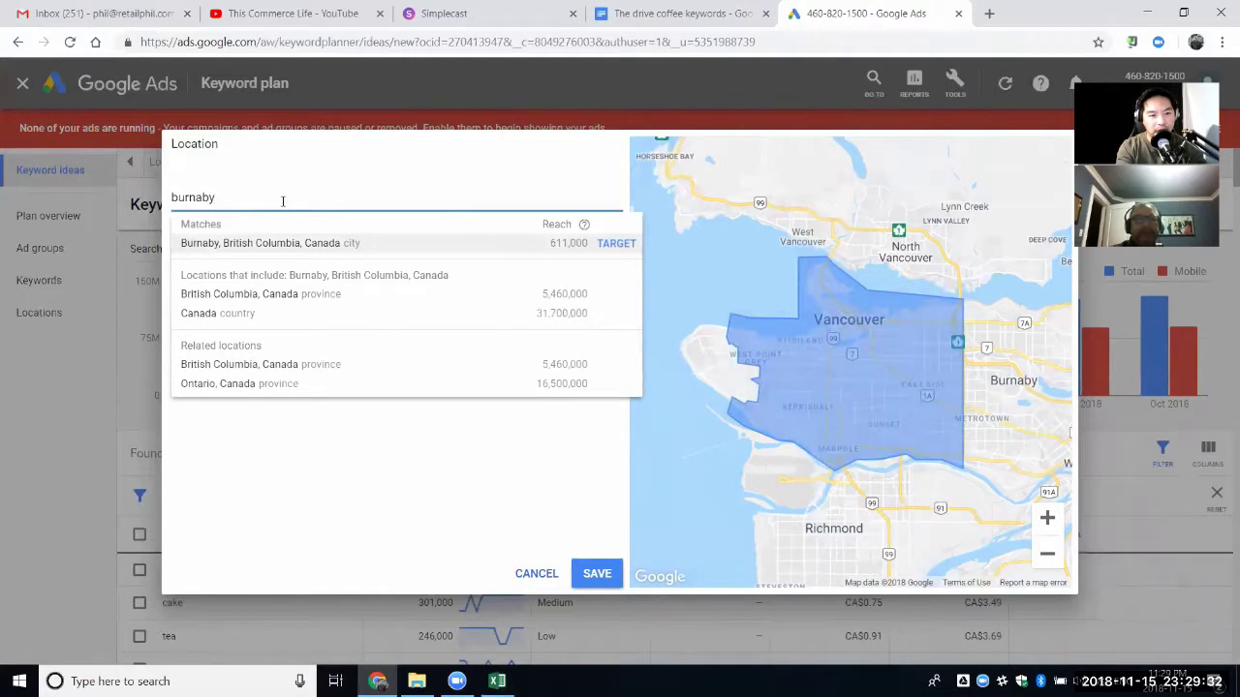
key(BackSpace)
key(BackSpace)
key(BackSpace)
key(BackSpace)
key(BackSpace)
key(BackSpace)
key(BackSpace)
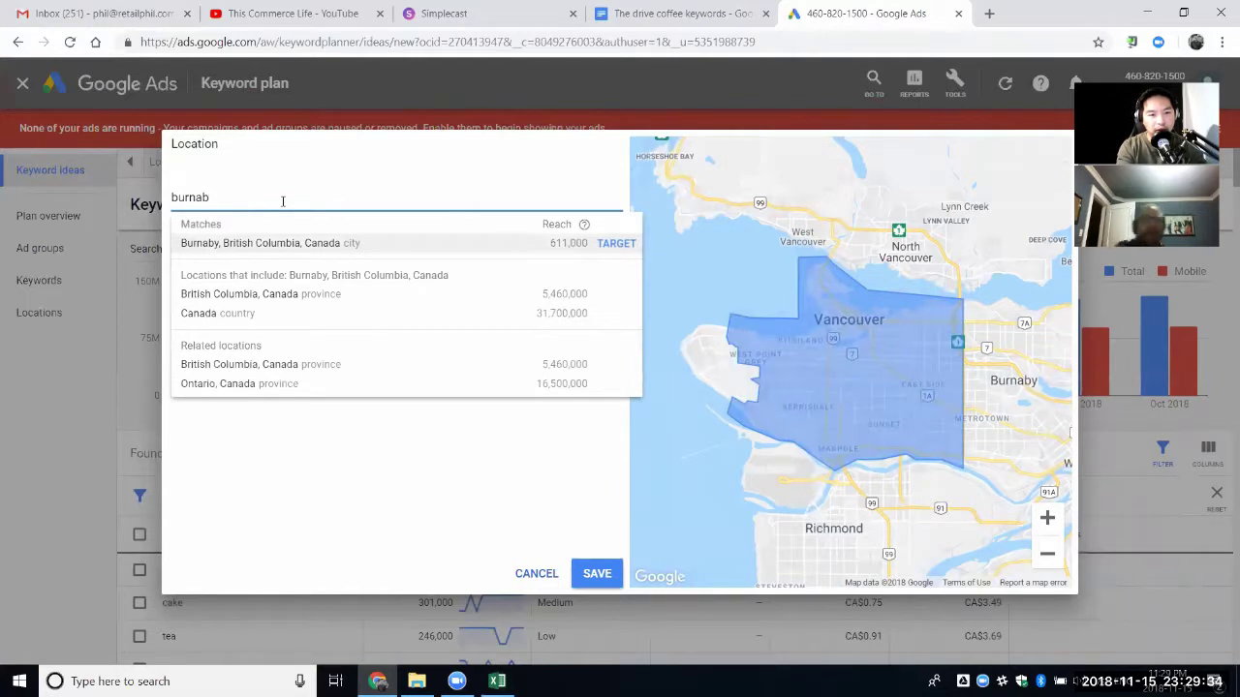
Step: Try to find Commercial Drive as an additional target location, and clear the entry
text(c)
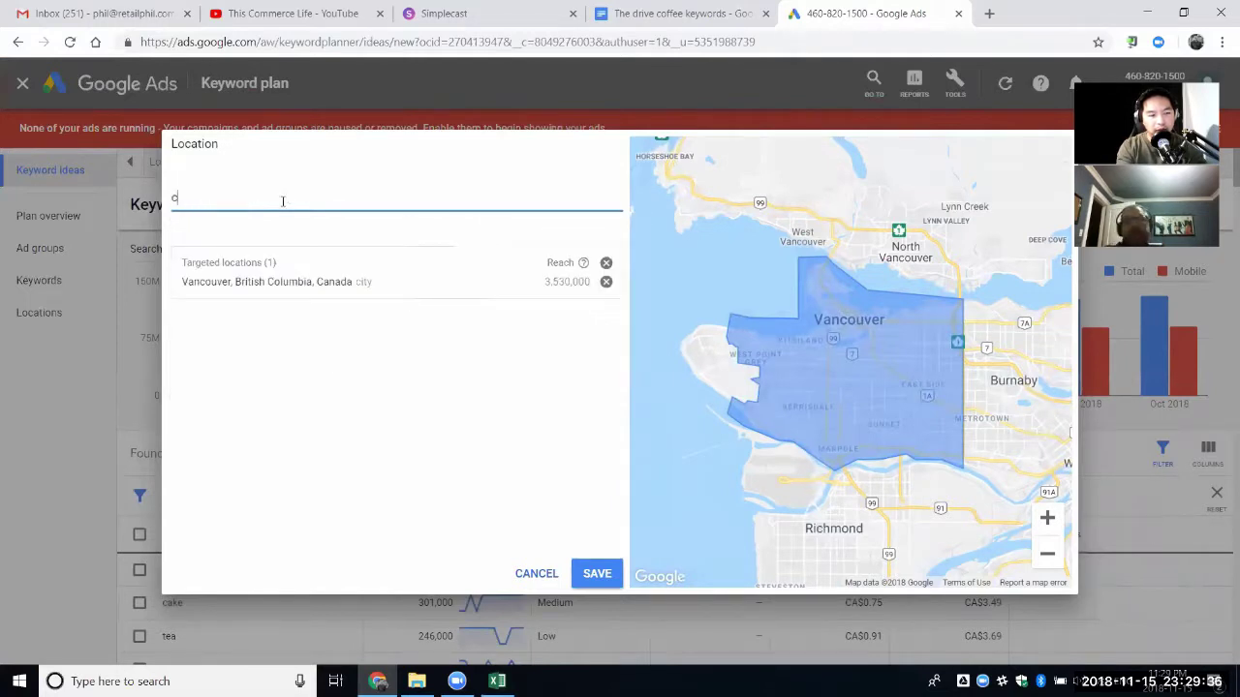
text(ommercial)
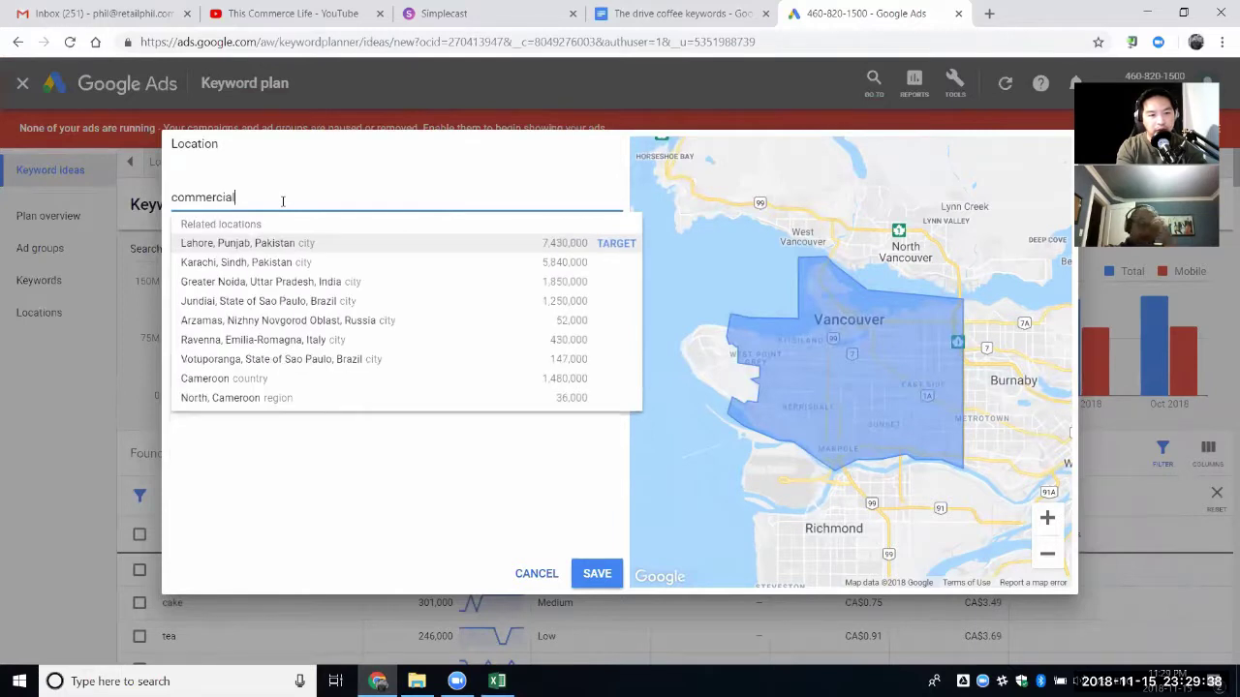
text( driv)
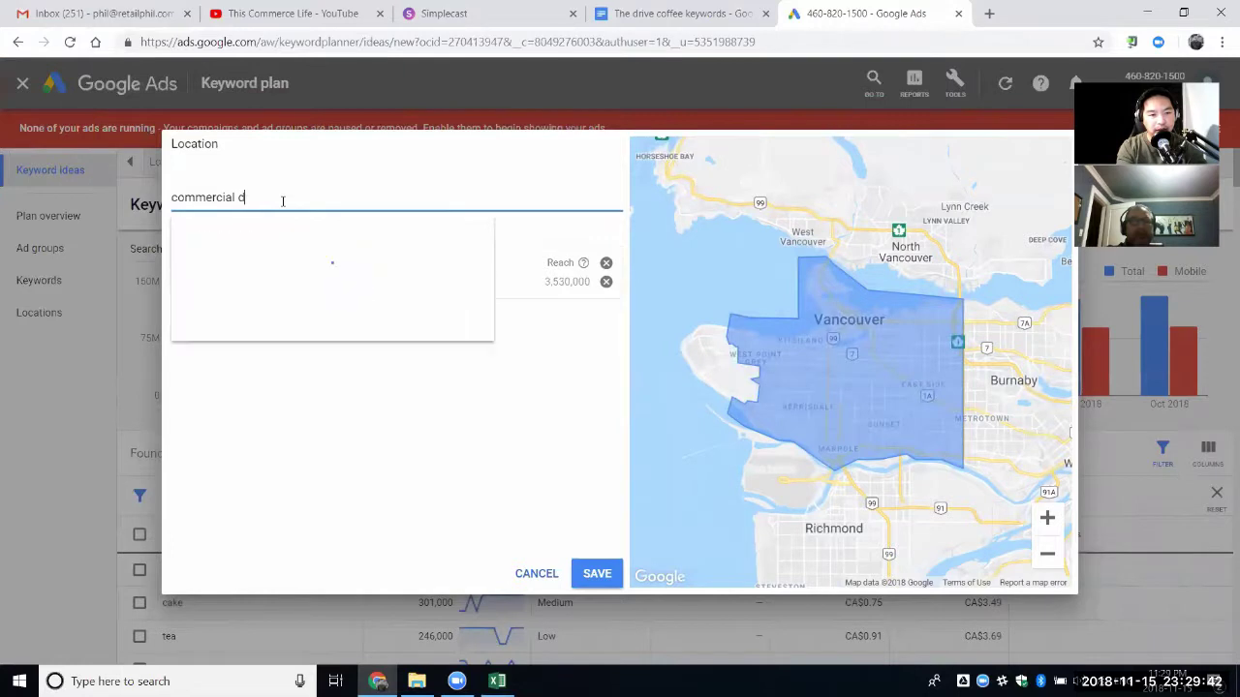
key(BackSpace)
key(BackSpace)
key(BackSpace)
key(BackSpace)
key(BackSpace)
key(BackSpace)
key(BackSpace)
key(BackSpace)
key(BackSpace)
key(BackSpace)
key(BackSpace)
key(BackSpace)
Step: Try searching the target locations for "granview woodla", and clear the entry
text(granv)
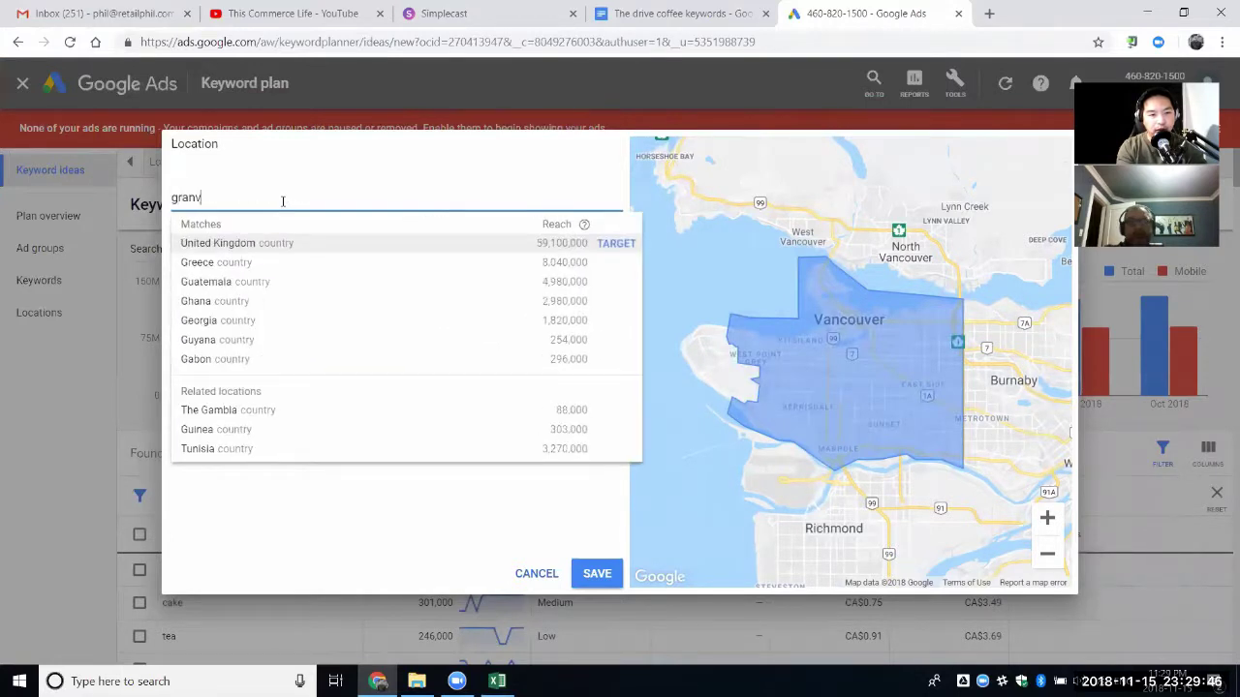
text(iew woodla)
key(ctrl+a)
text(g)
key(BackSpace)
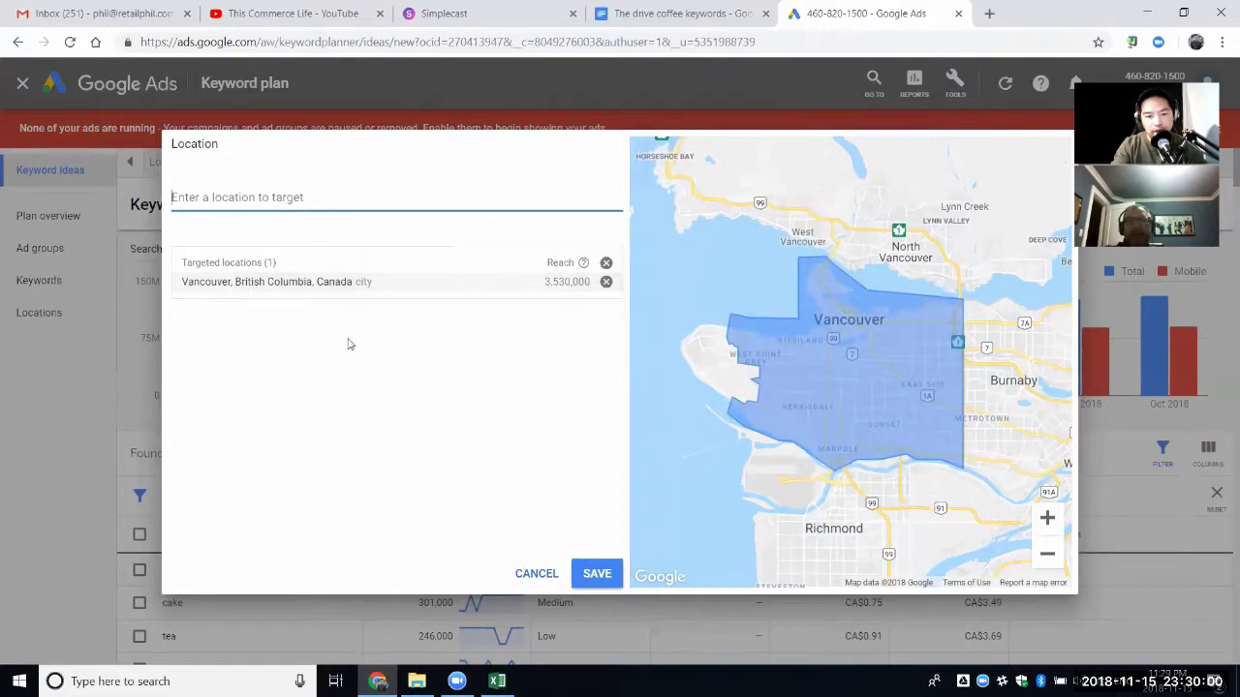
Step: Save Vancouver as the target location and view the search statistics in the keyword ideas list
click(590, 575)
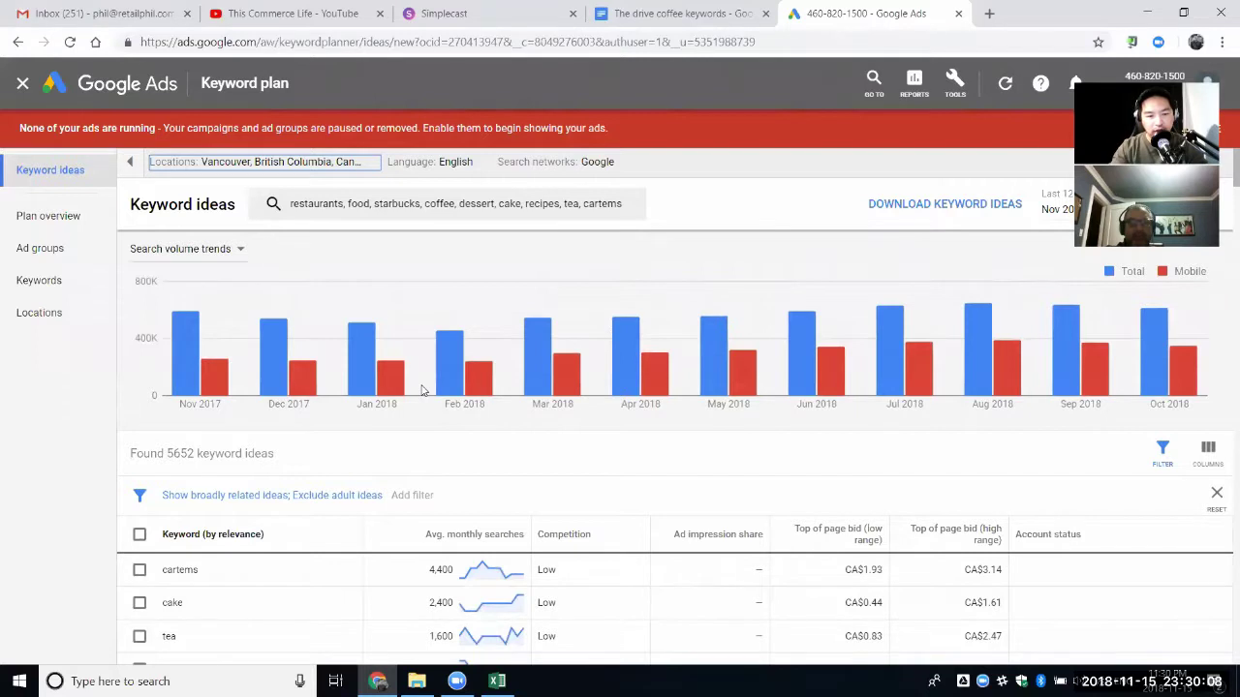
scroll(415, 566, down, 2)
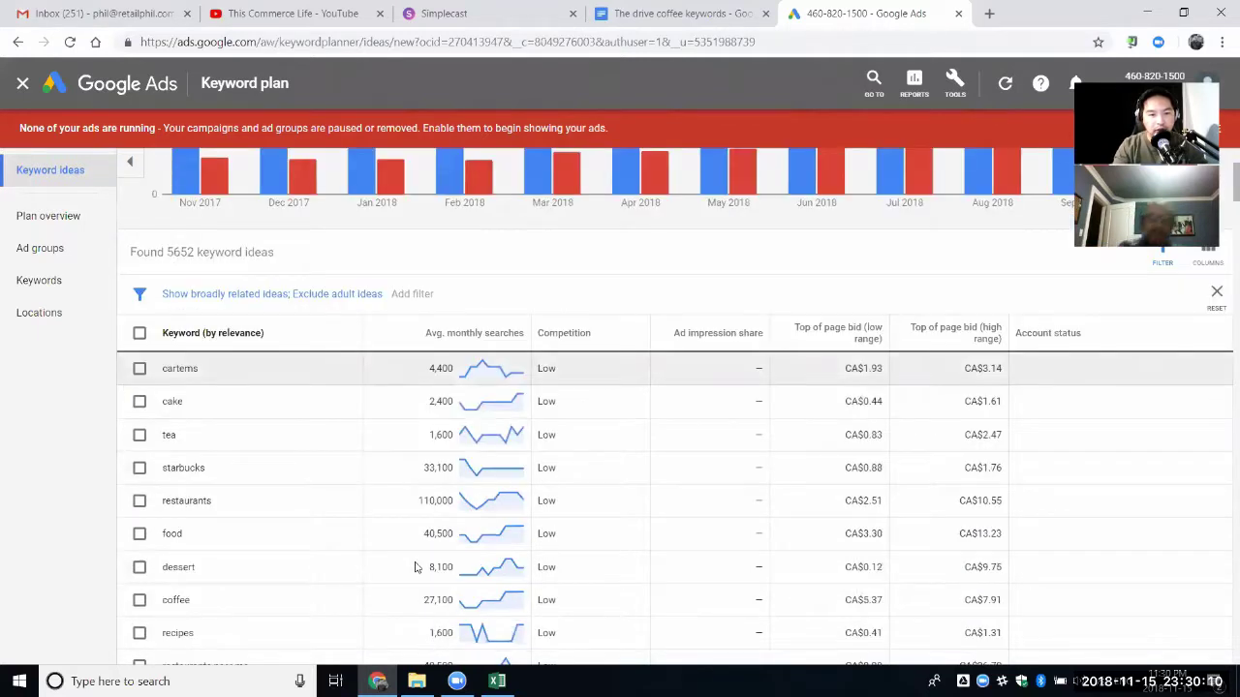